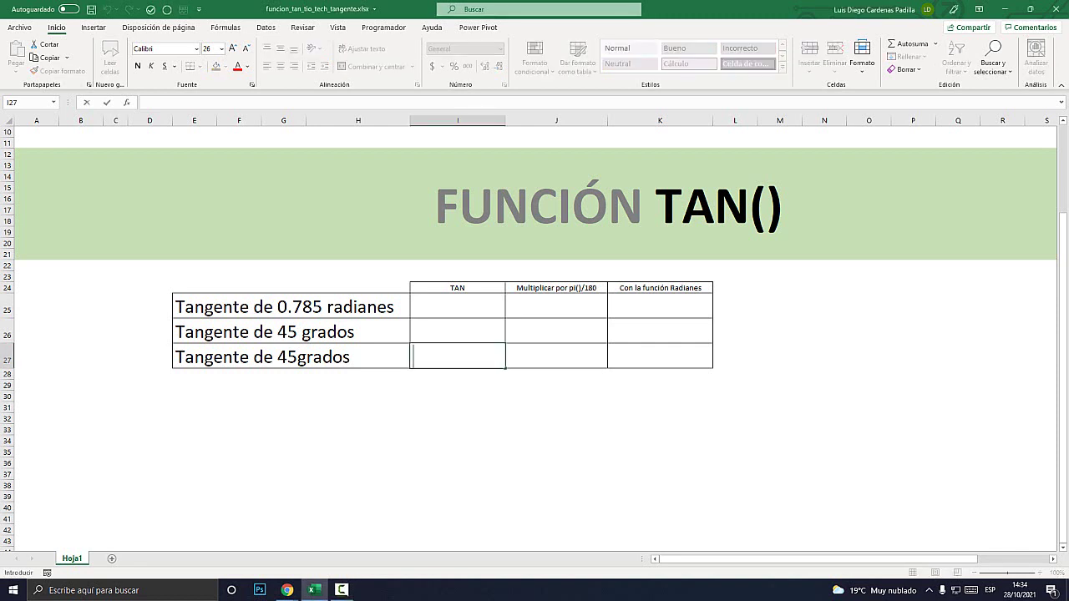
Review the FUNCIÓN TAN() title and the tangent table D24:K27 in Excel
double_click(642, 206)
drag(583, 209, 709, 208)
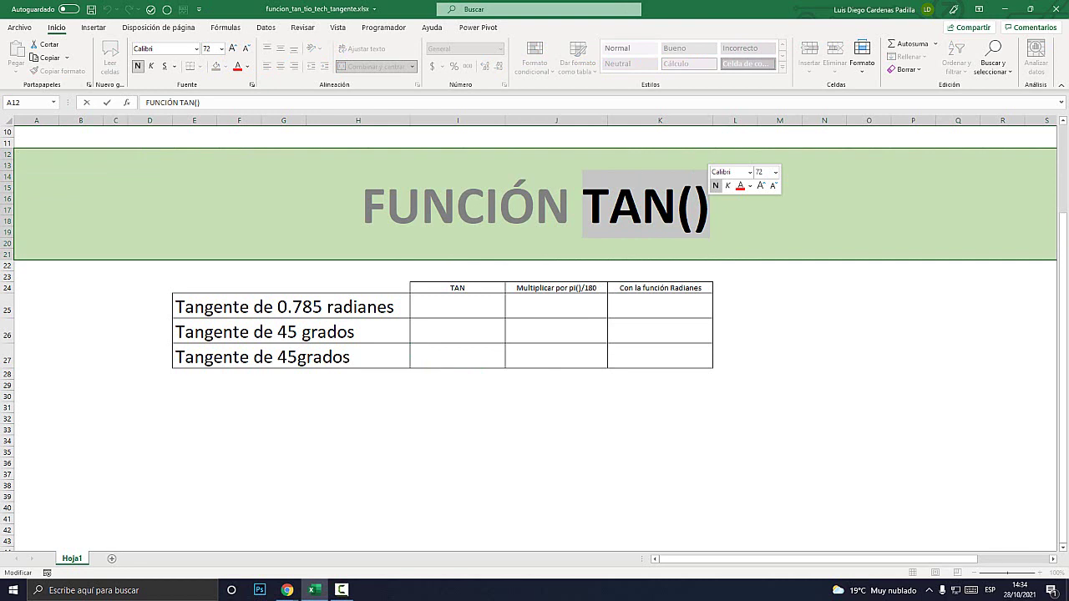
key(Escape)
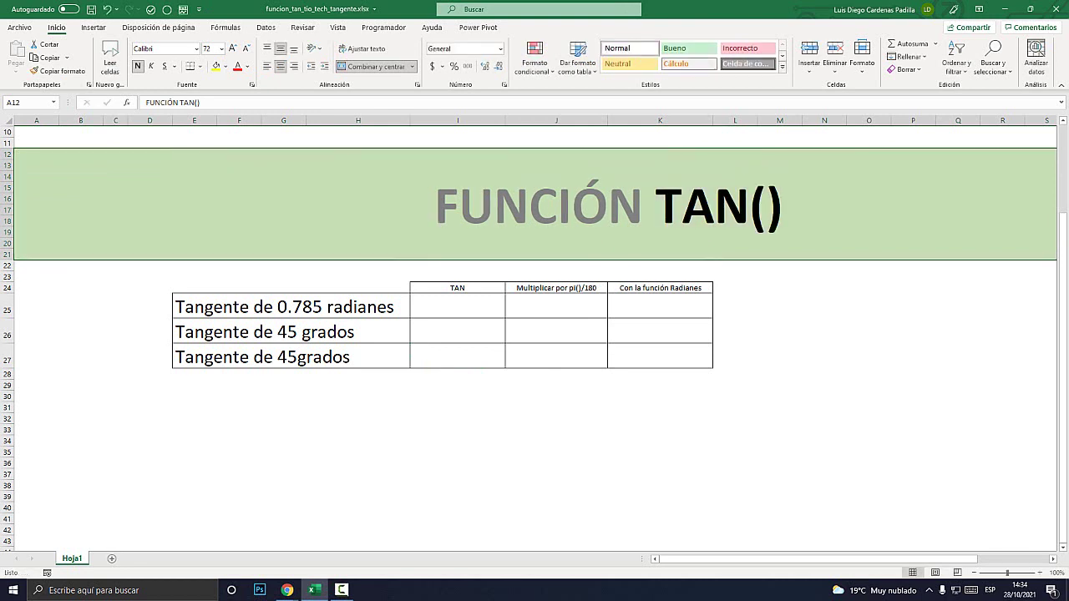
click(556, 331)
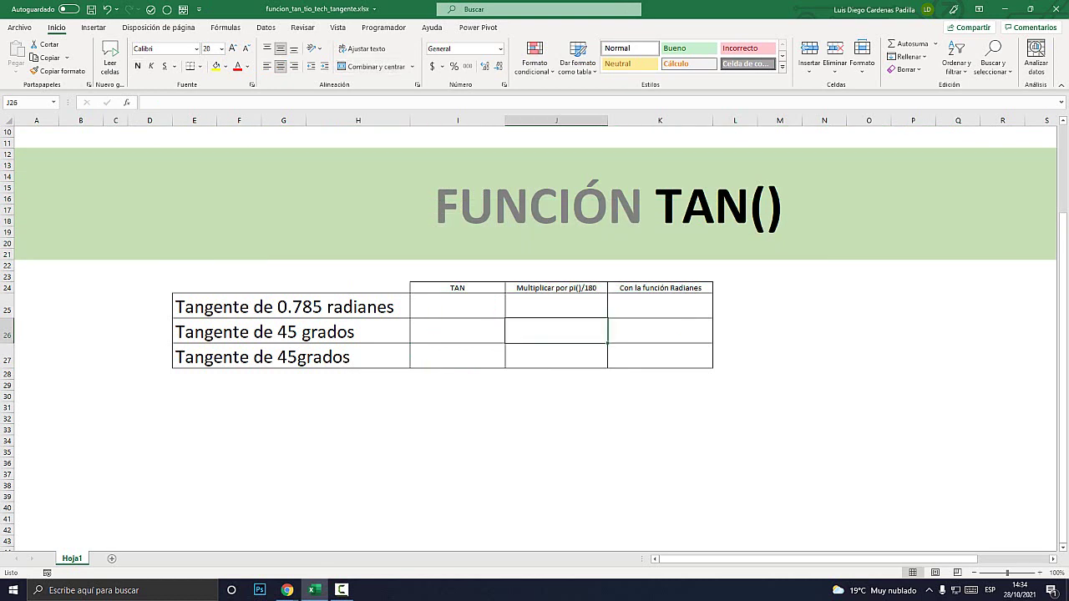
click(535, 204)
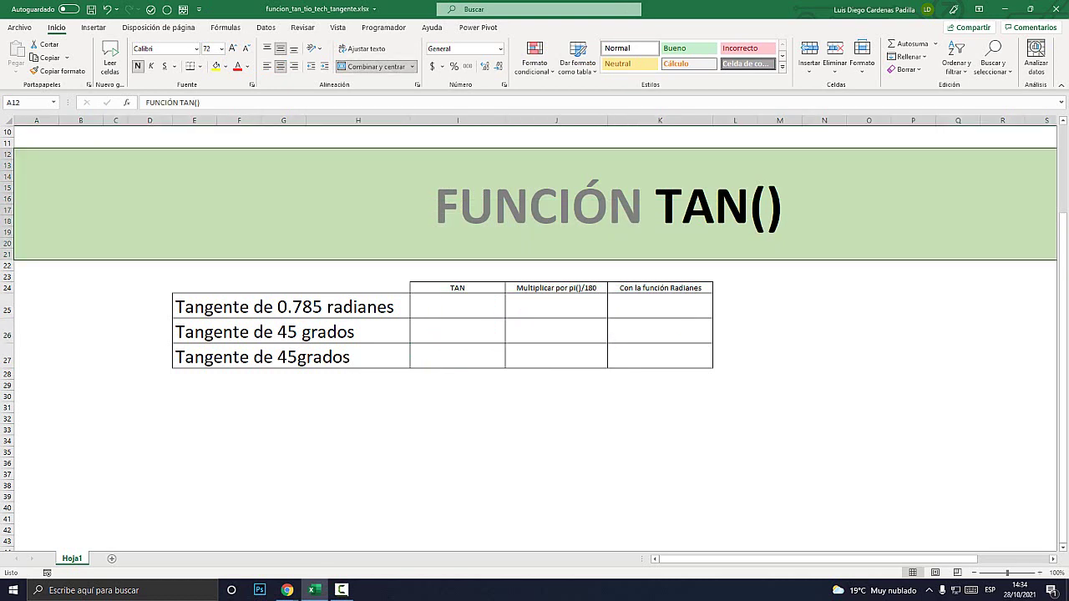
drag(239, 288, 660, 357)
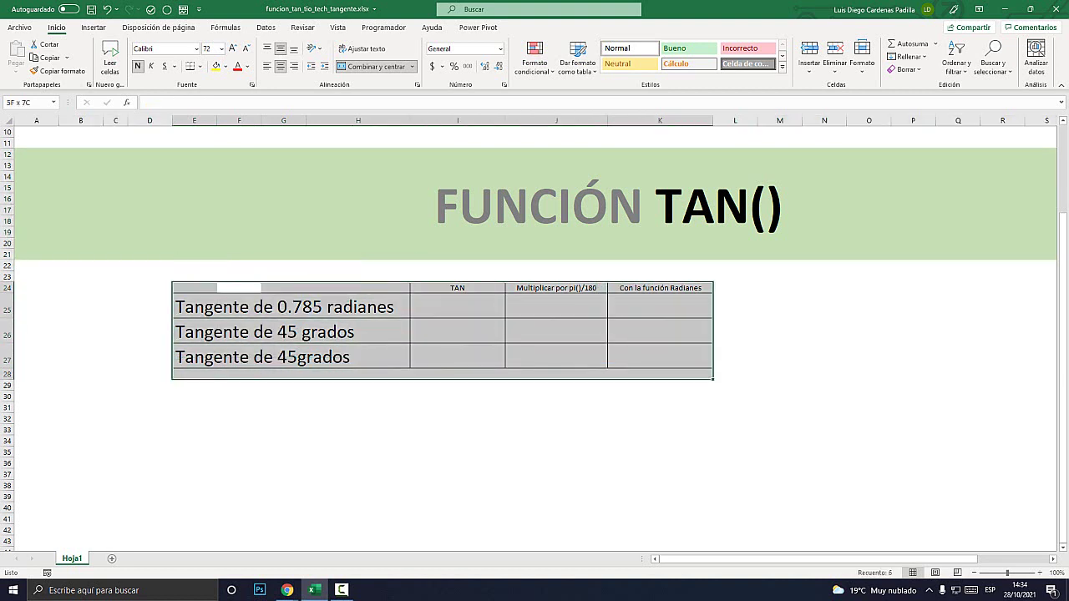
click(660, 418)
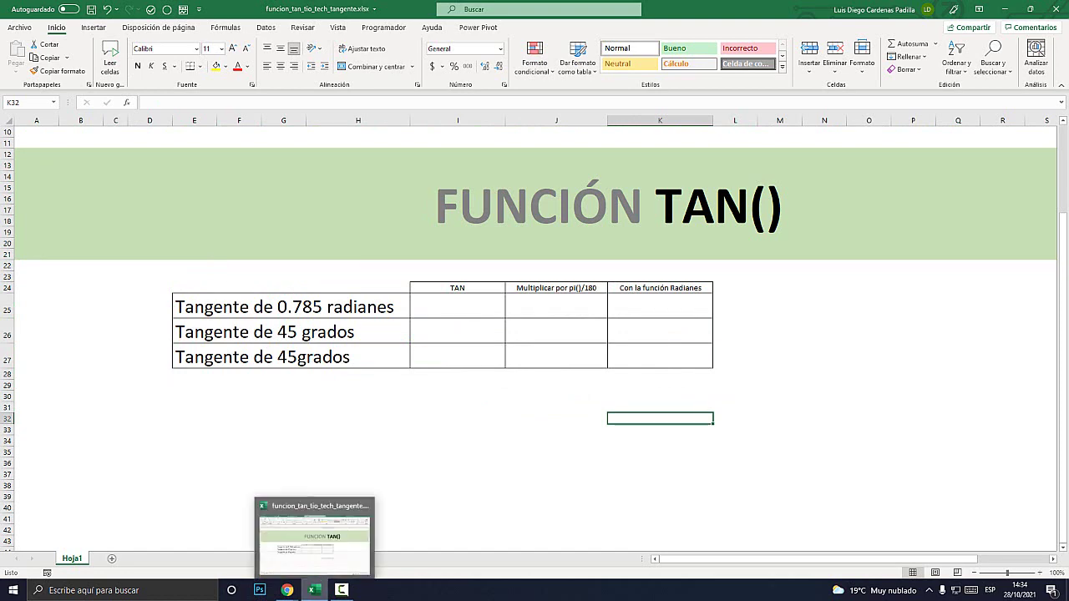
Show the Función TAN help page and read its description of what TAN returns
click(287, 590)
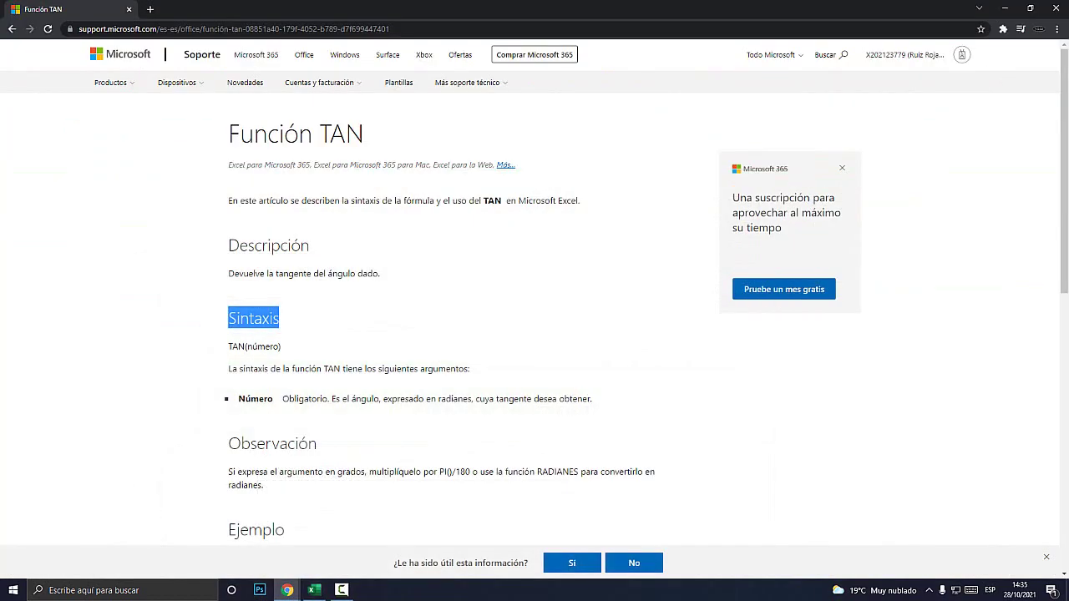
drag(229, 133, 364, 134)
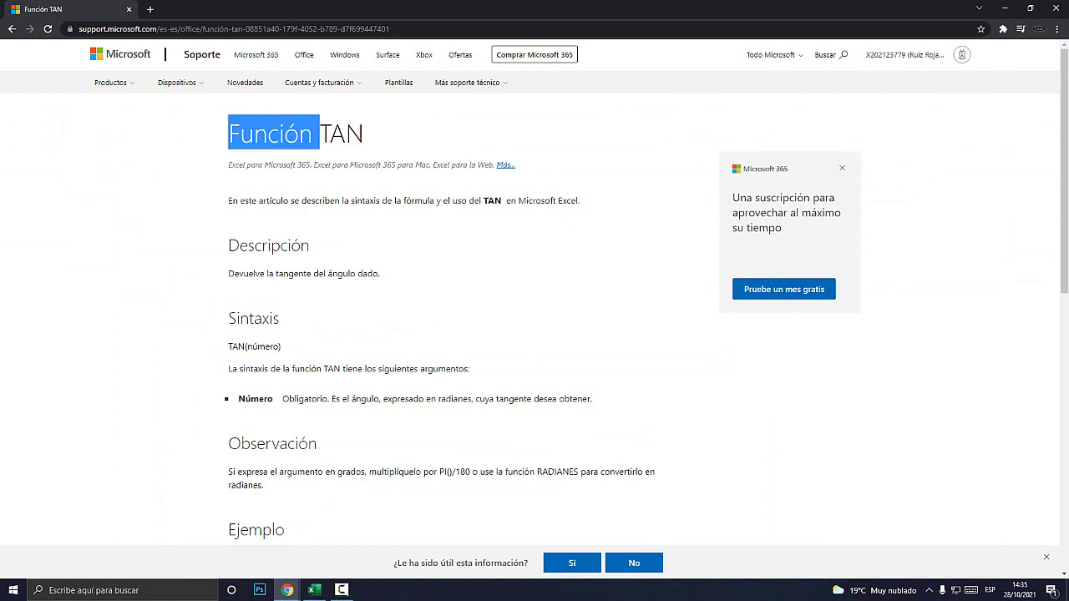
drag(228, 244, 309, 245)
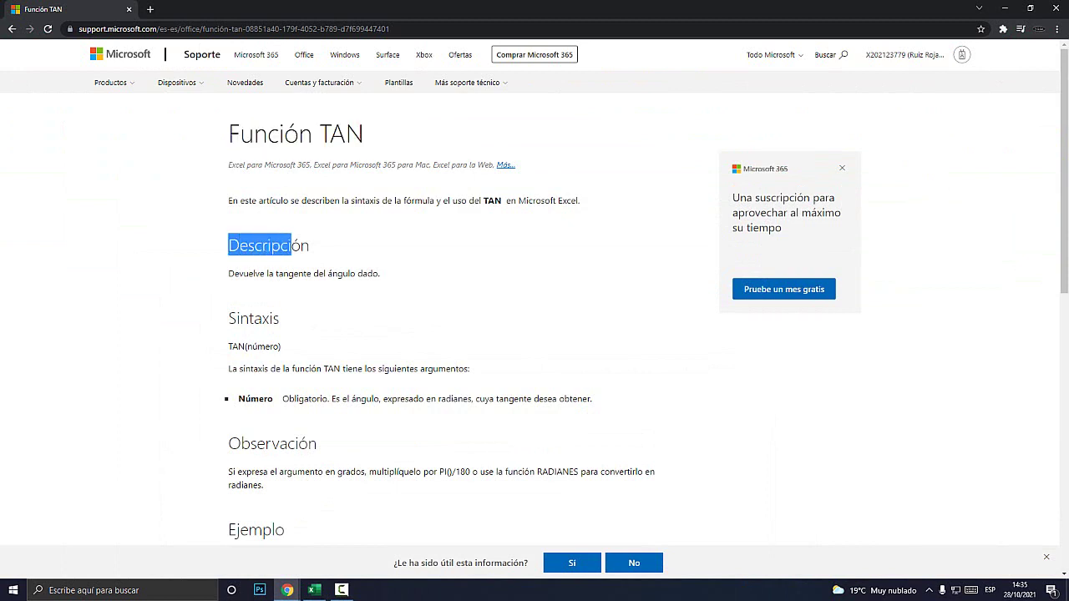
click(309, 245)
drag(234, 273, 380, 274)
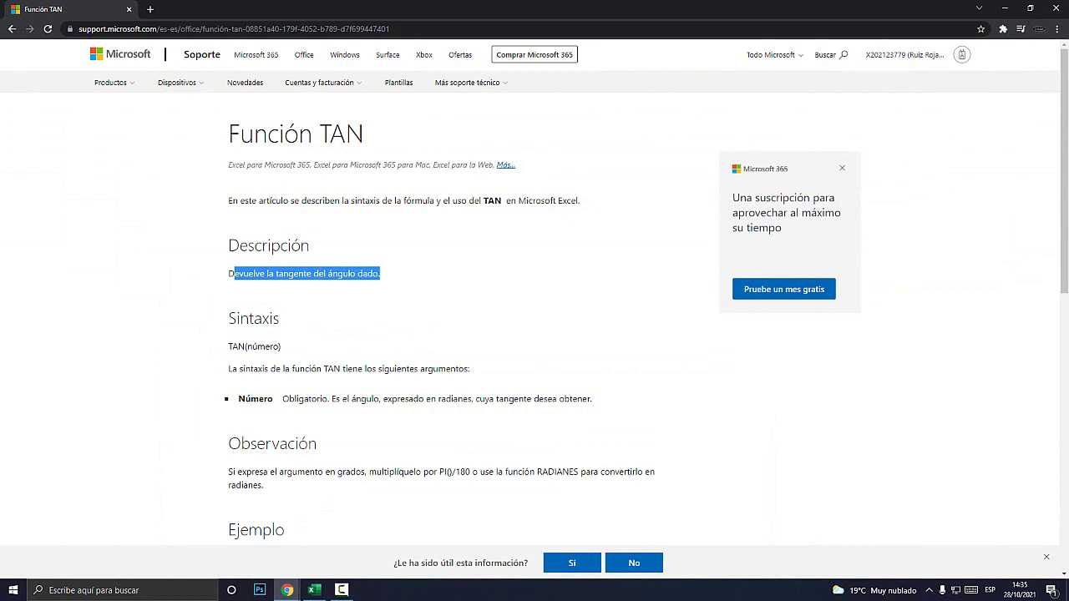
Go through the TAN syntax, noting that the número argument is an angle in radians
drag(229, 318, 279, 318)
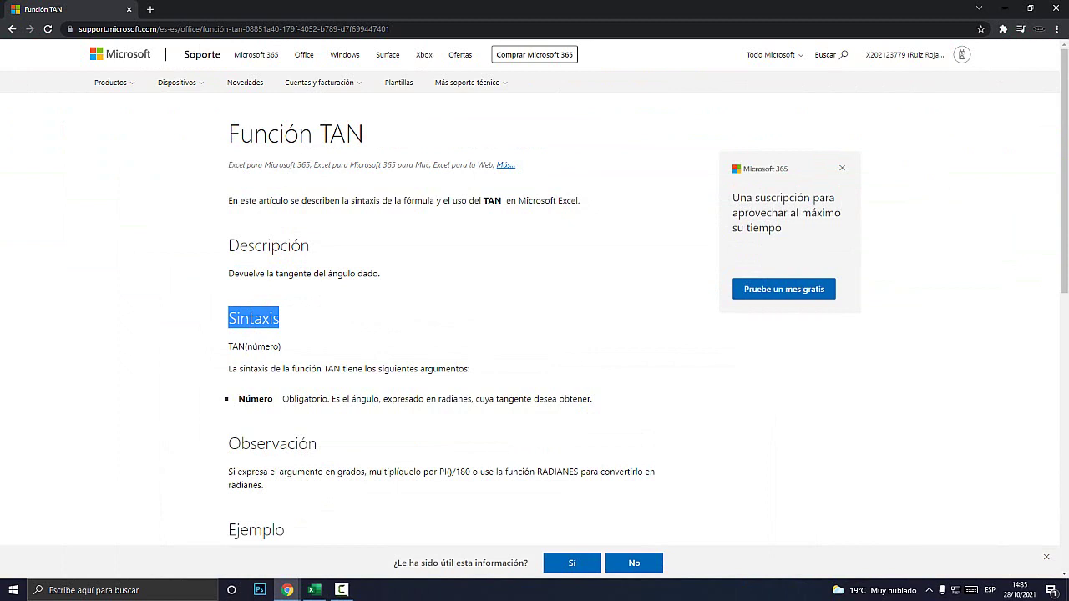
drag(228, 345, 245, 345)
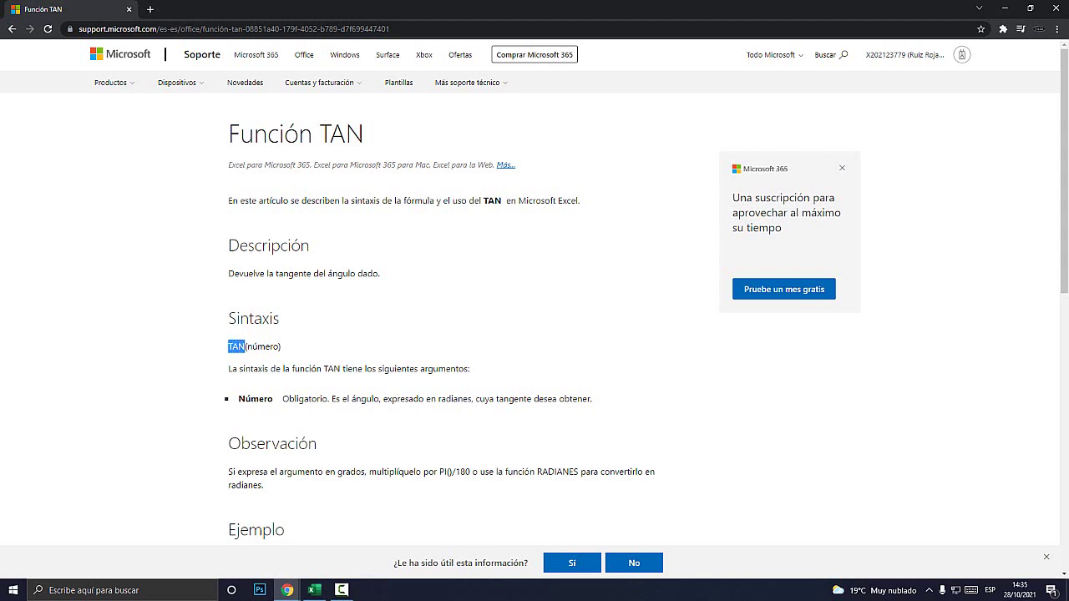
drag(280, 345, 252, 346)
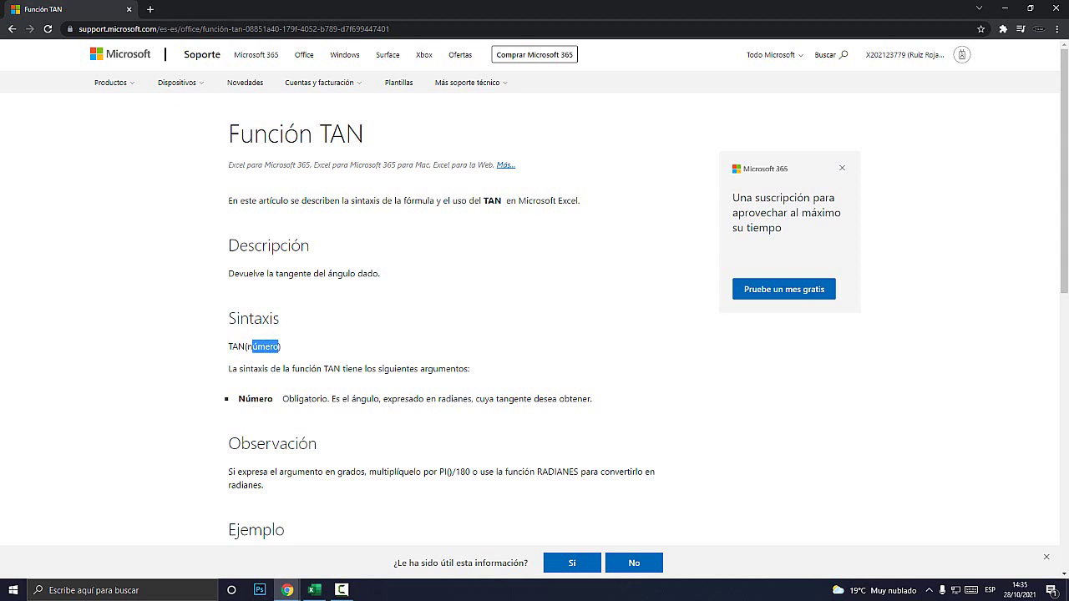
drag(380, 368, 469, 368)
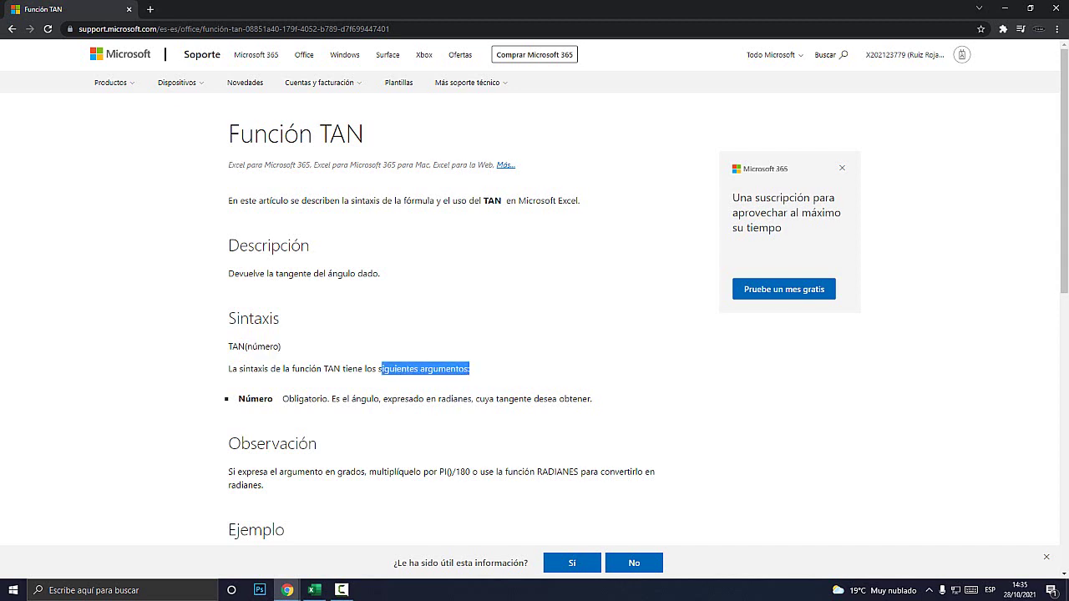
drag(238, 398, 469, 399)
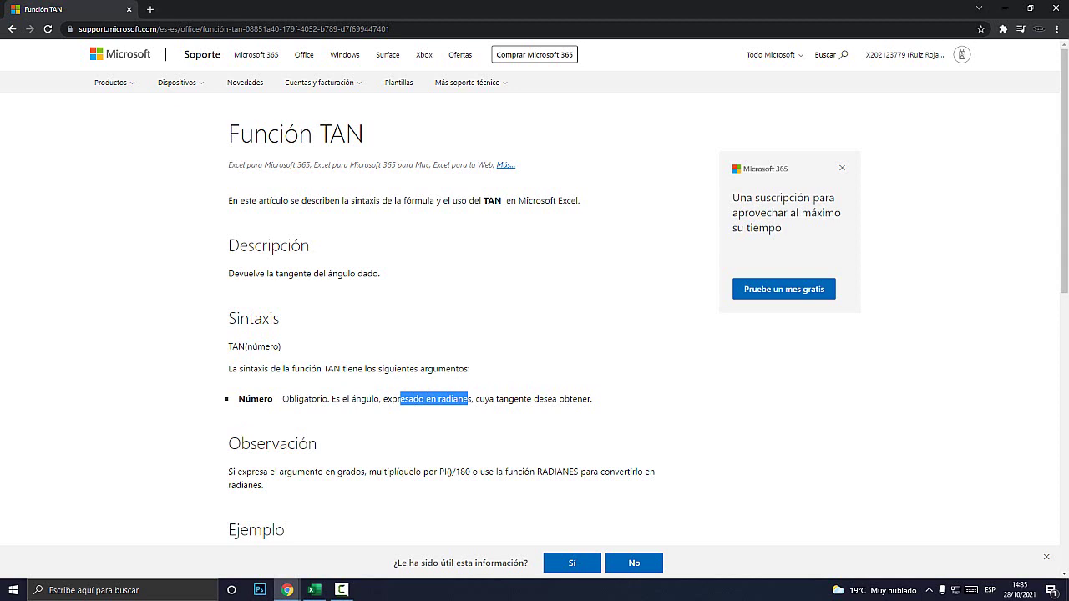
double_click(272, 444)
Highlight the note on converting degrees with PI()/180 or RADIANES, then minimize Chrome
scroll(272, 444, down, 2)
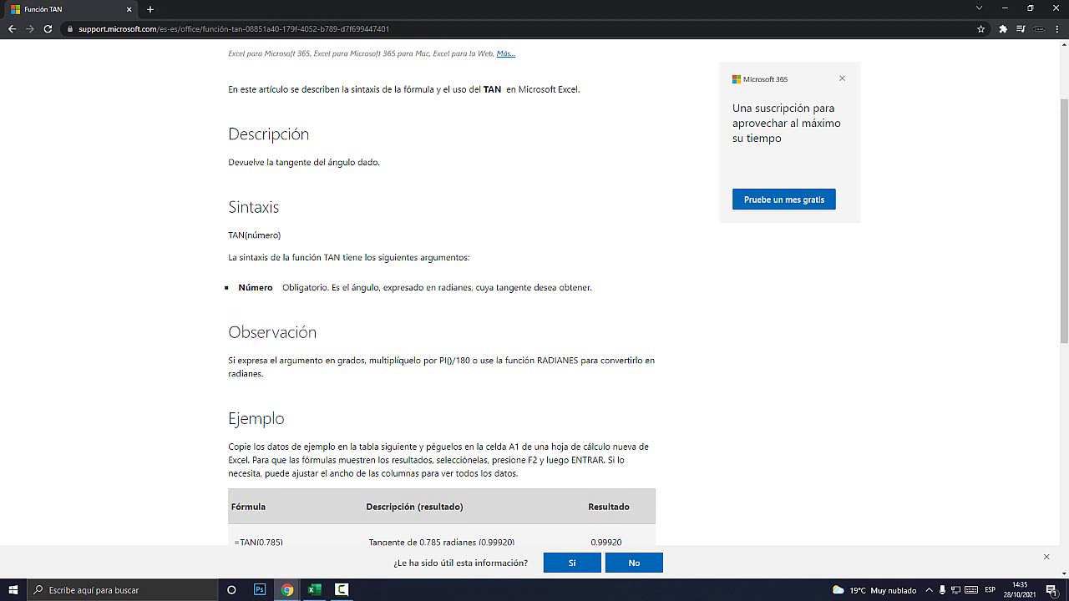
drag(330, 360, 472, 360)
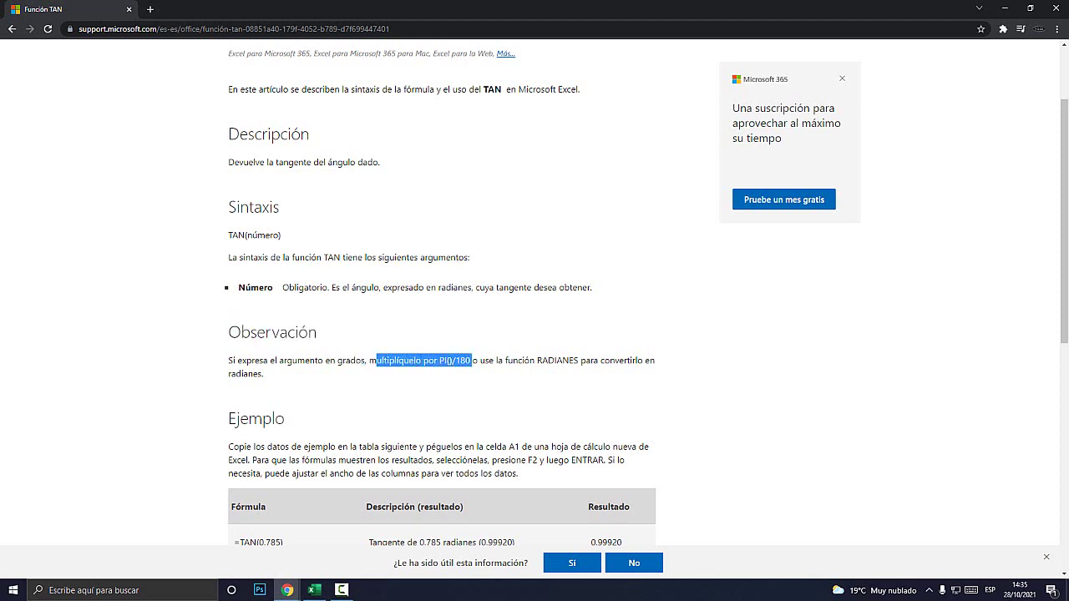
drag(581, 360, 263, 374)
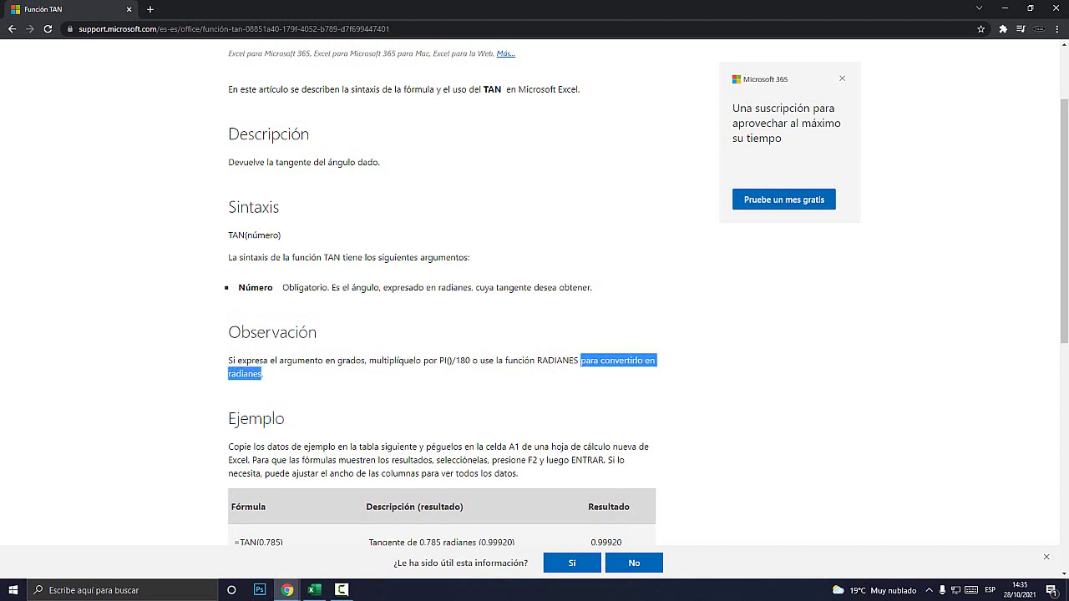
drag(439, 360, 473, 360)
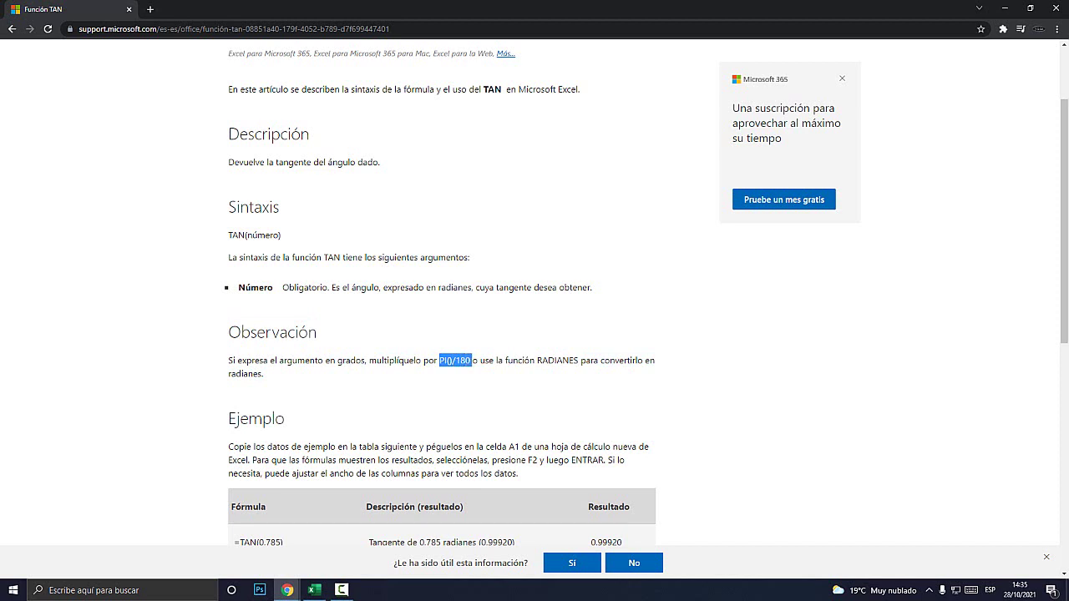
drag(536, 360, 576, 360)
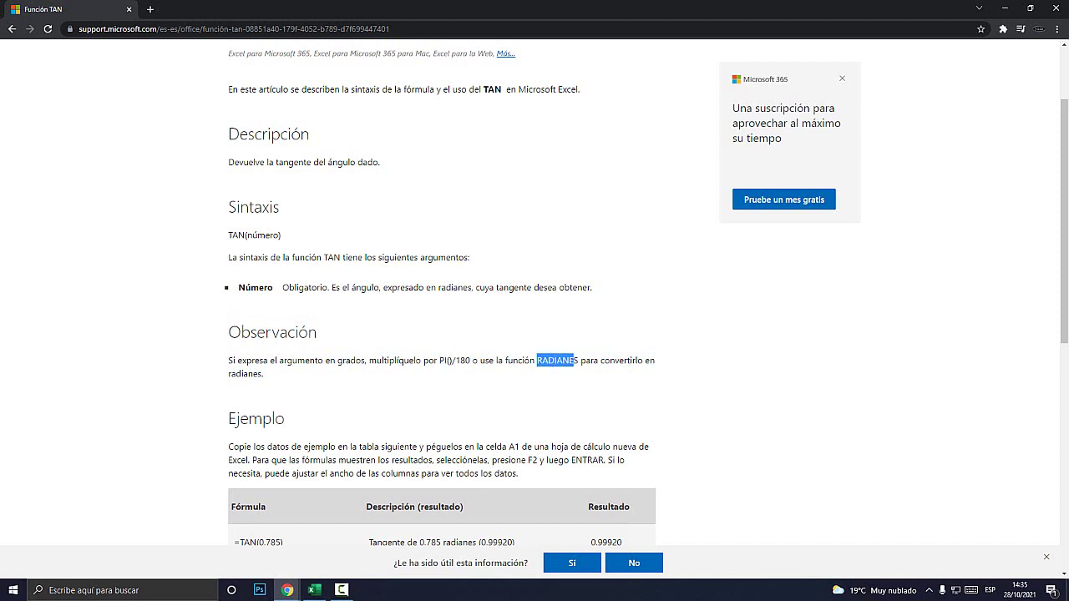
click(1005, 8)
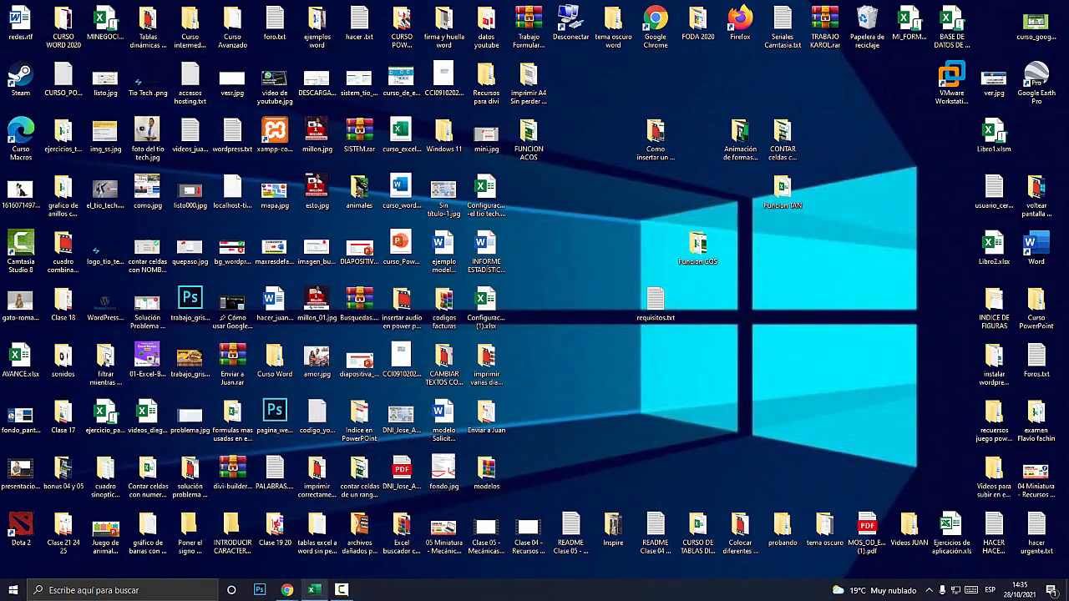
Enter =TAN(0.785) in cell I25 of the workbook, giving 0.999204
click(314, 589)
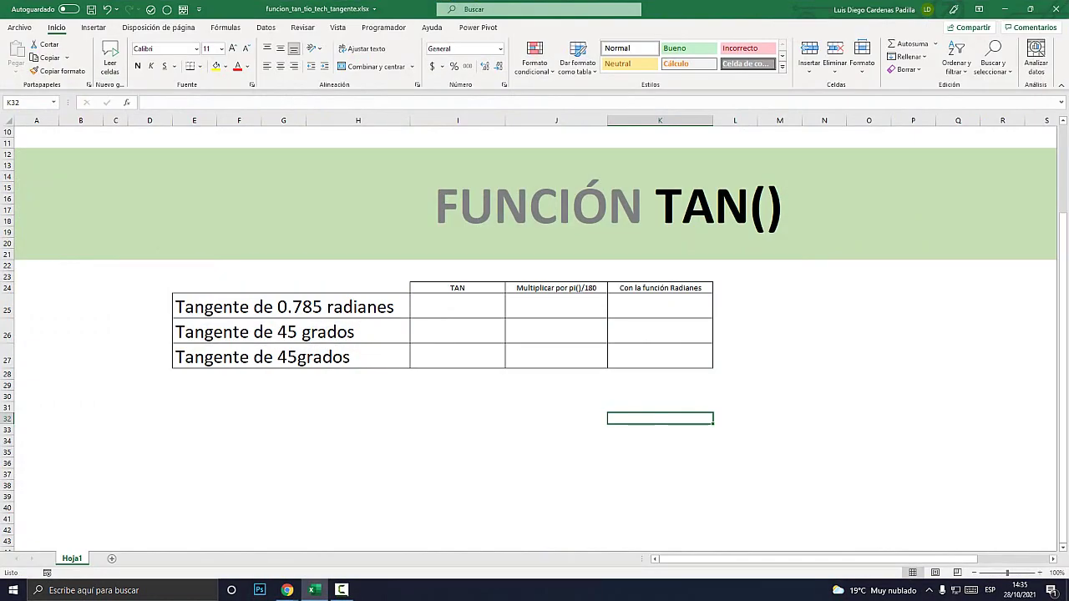
click(457, 306)
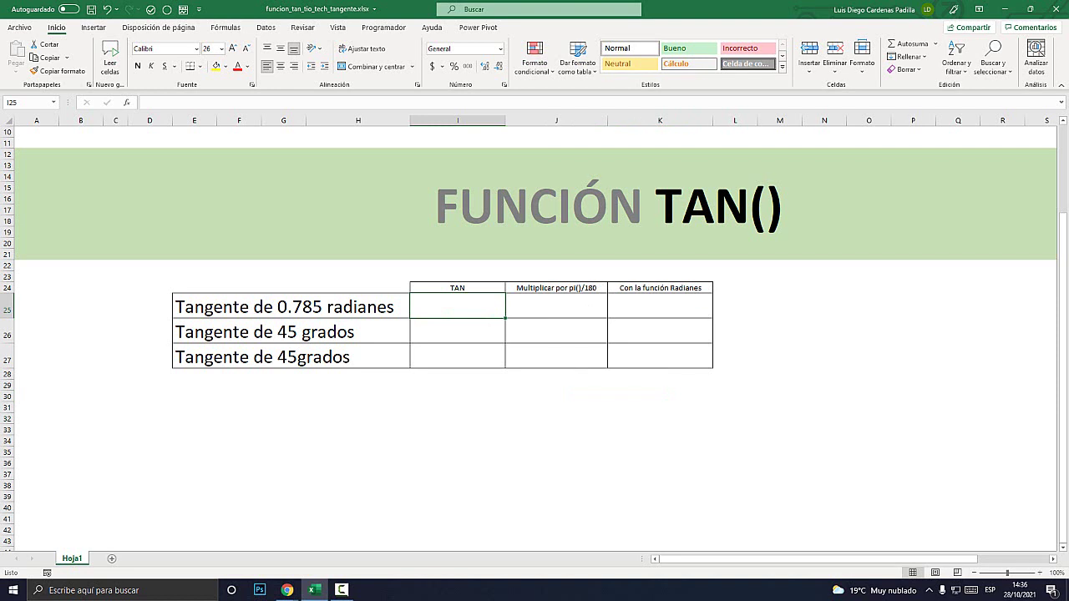
text(=)
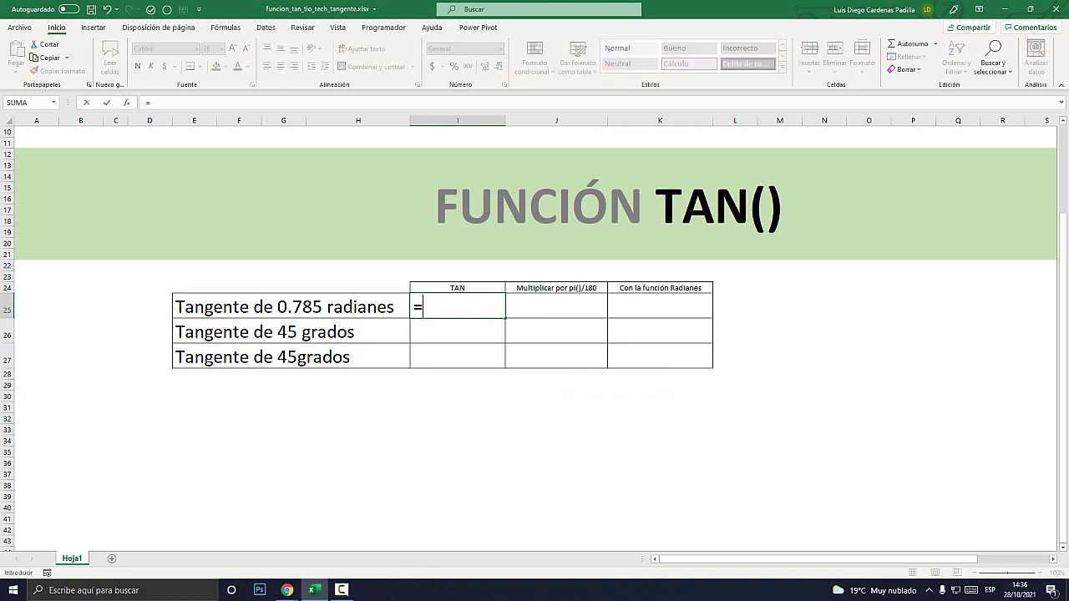
text(TAN)
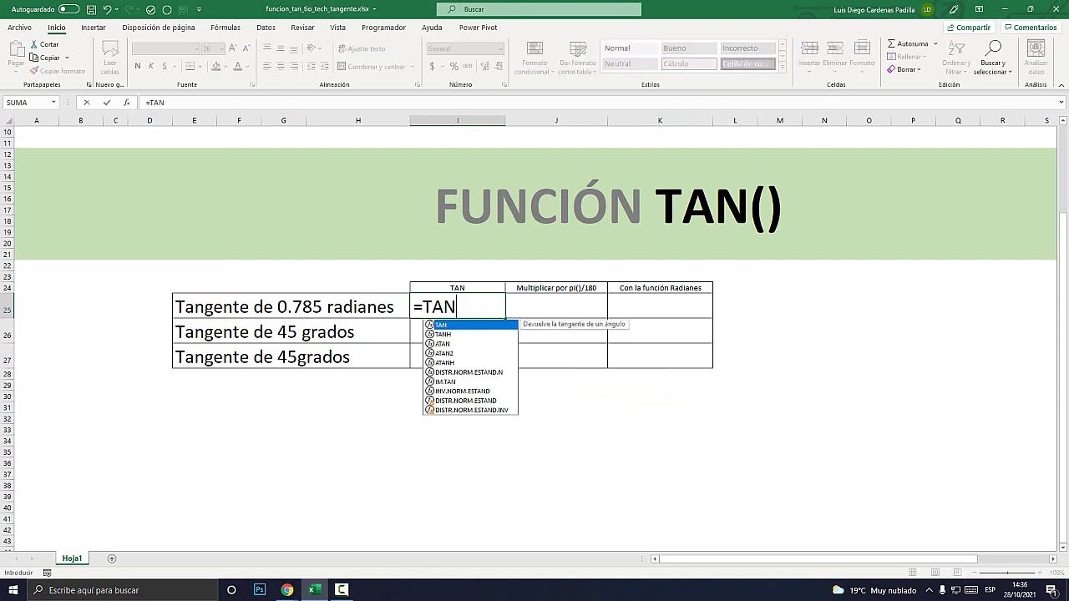
text(()
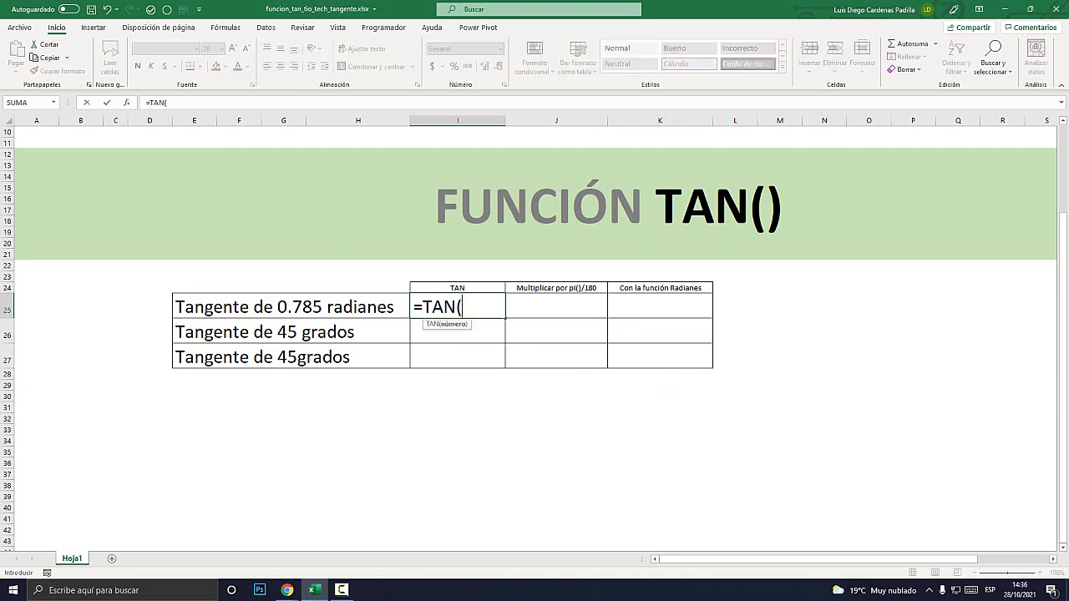
key(super+plus)
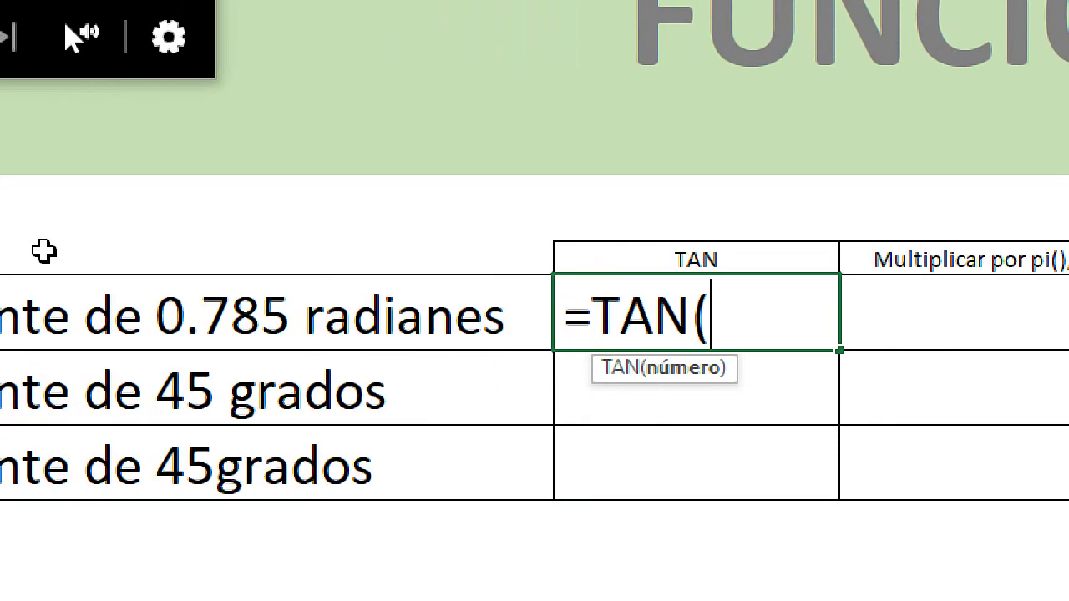
text(0)
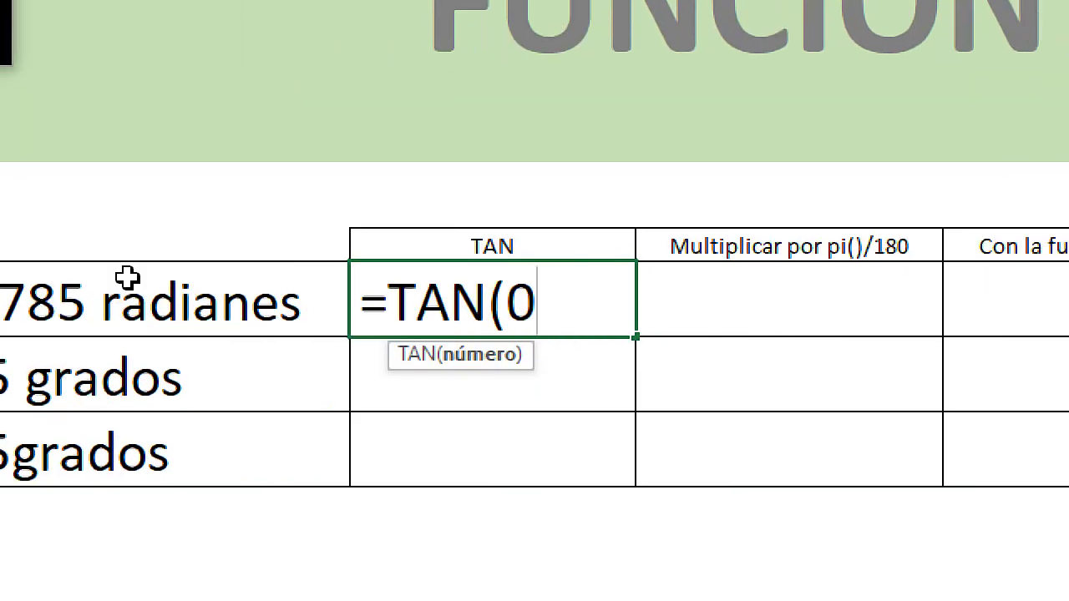
text(.)
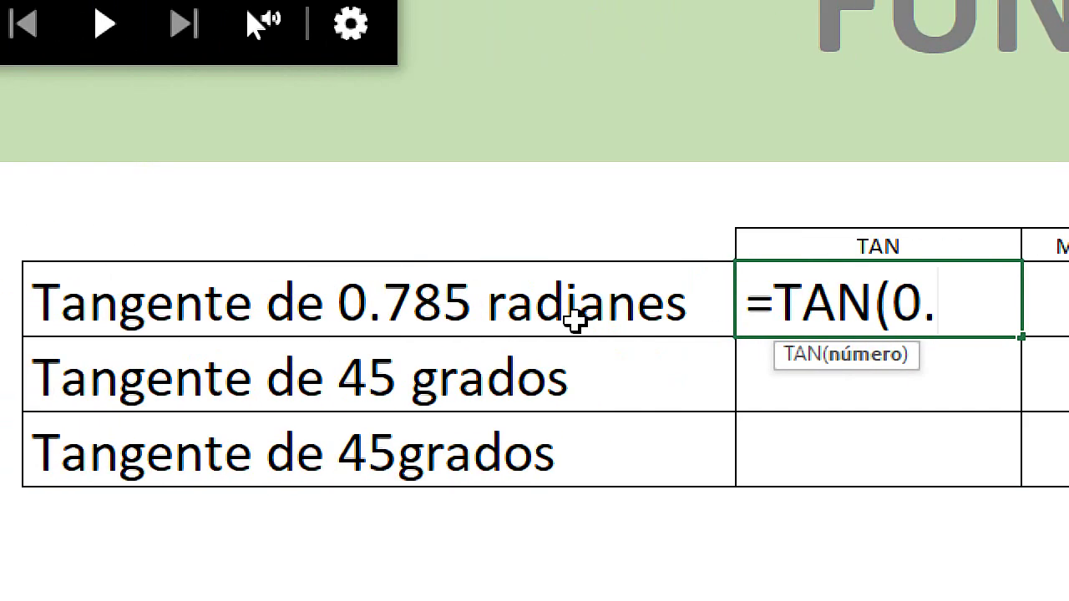
text(785)
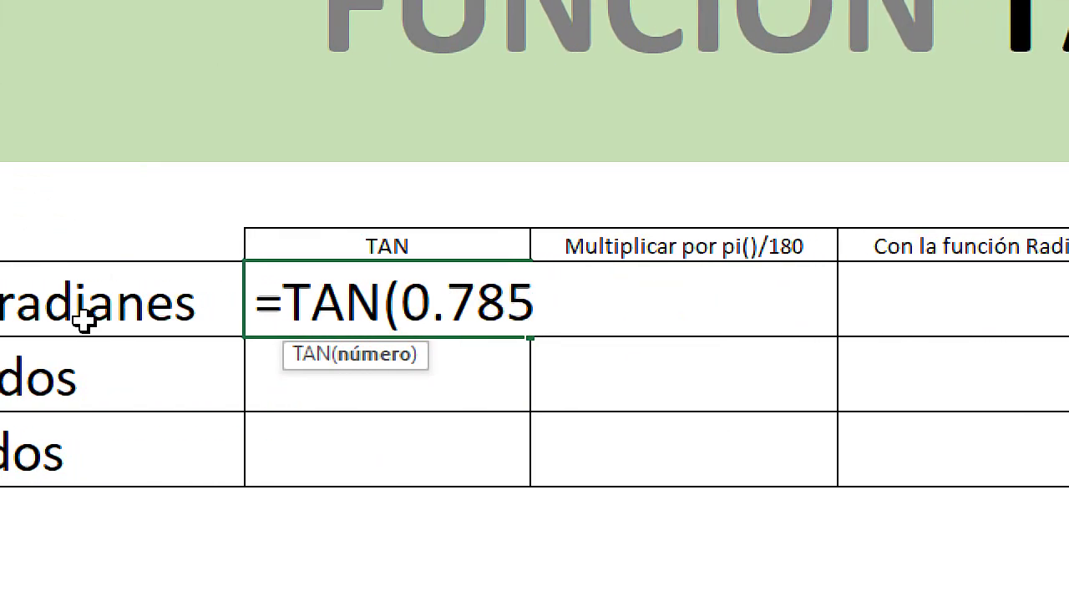
text())
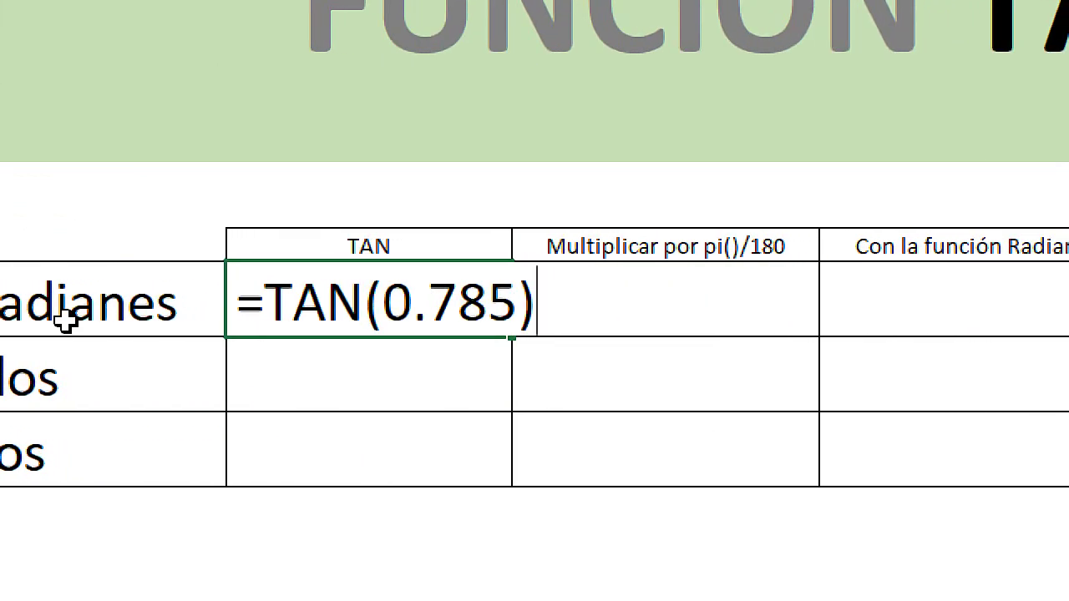
key(Return)
click(547, 321)
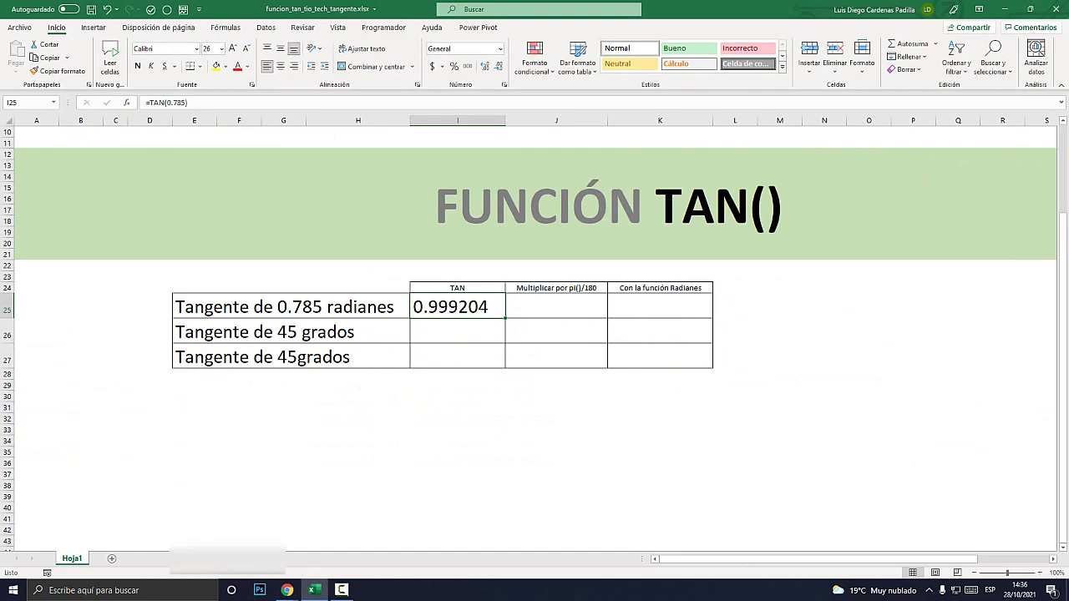
mouse_move(286, 591)
click(347, 541)
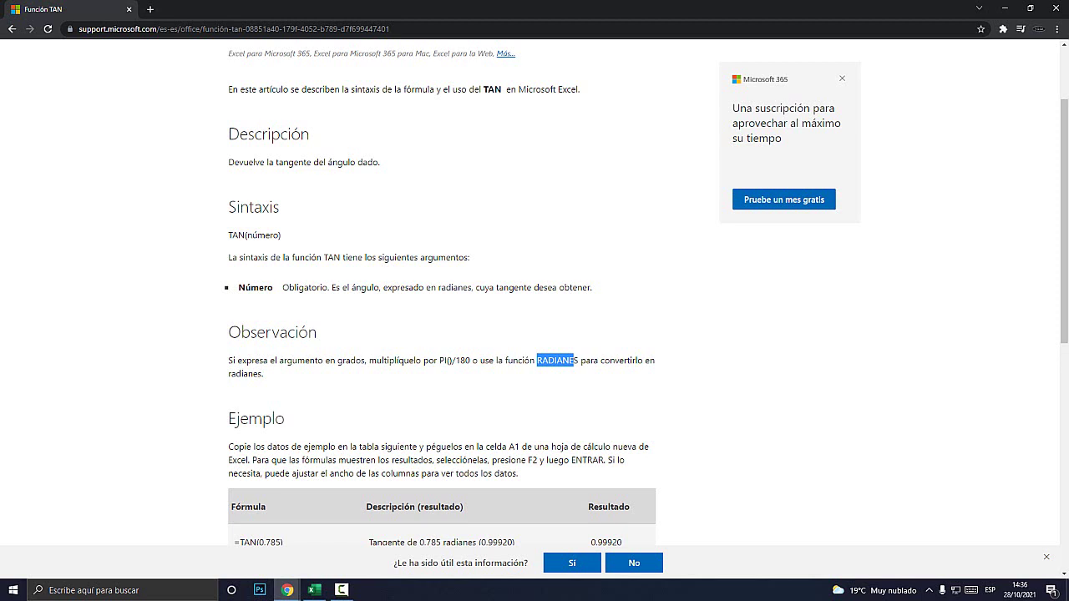
drag(338, 360, 461, 360)
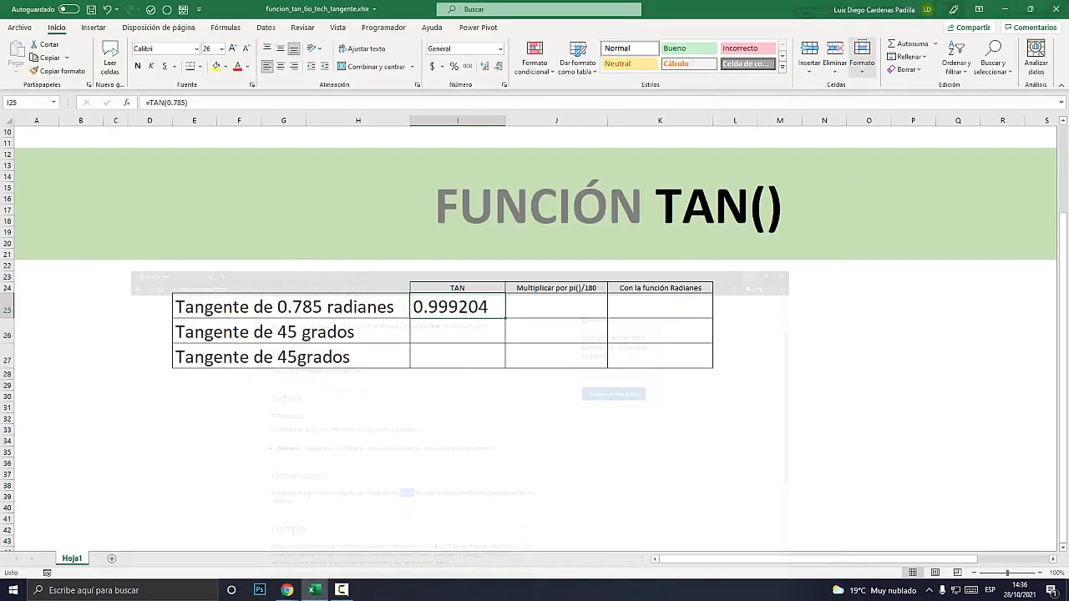
Enter =TAN(45*PI()/180) in the 45-degree cell, returning 1, and review its PI() part
click(1004, 8)
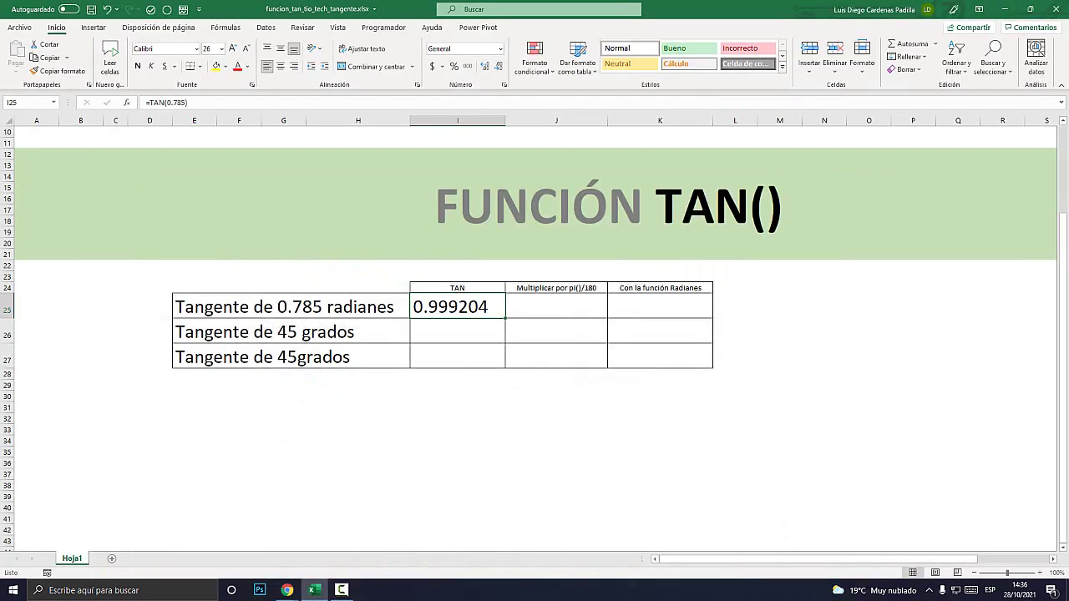
click(556, 331)
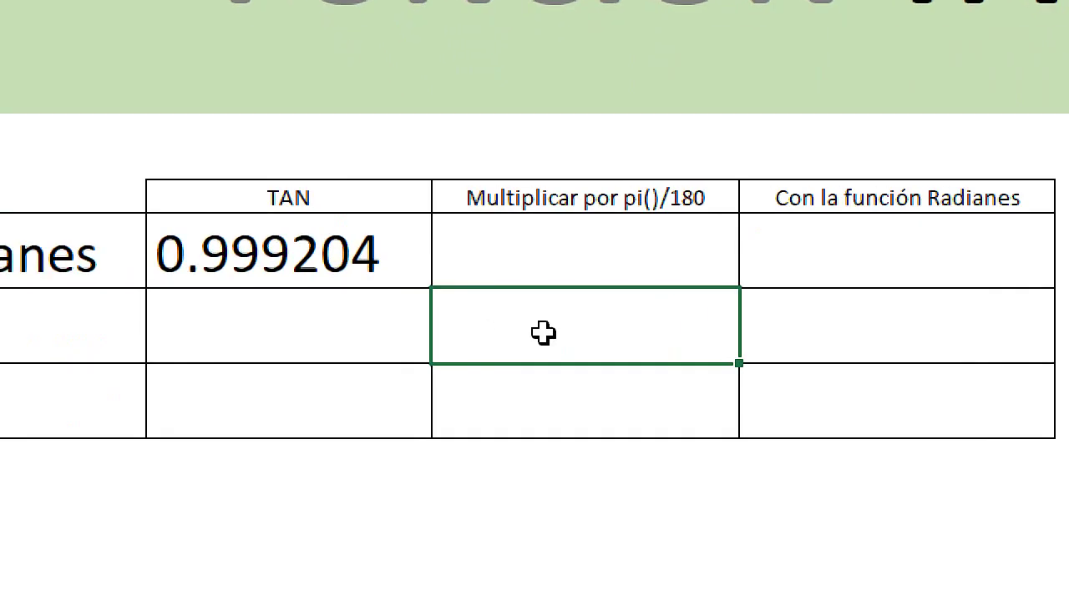
double_click(543, 332)
text(=RA)
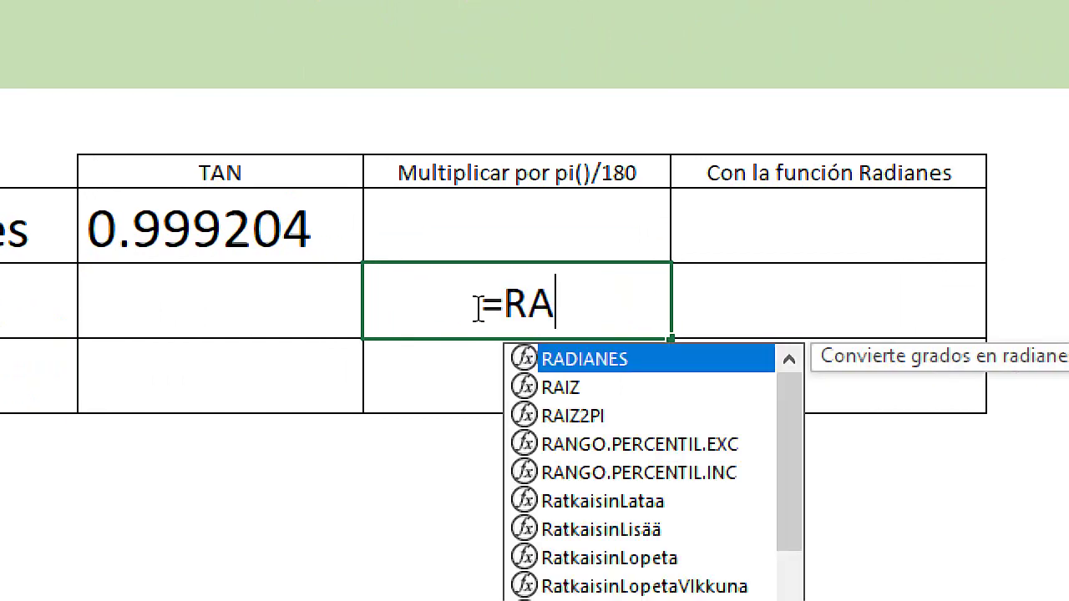
text(N)
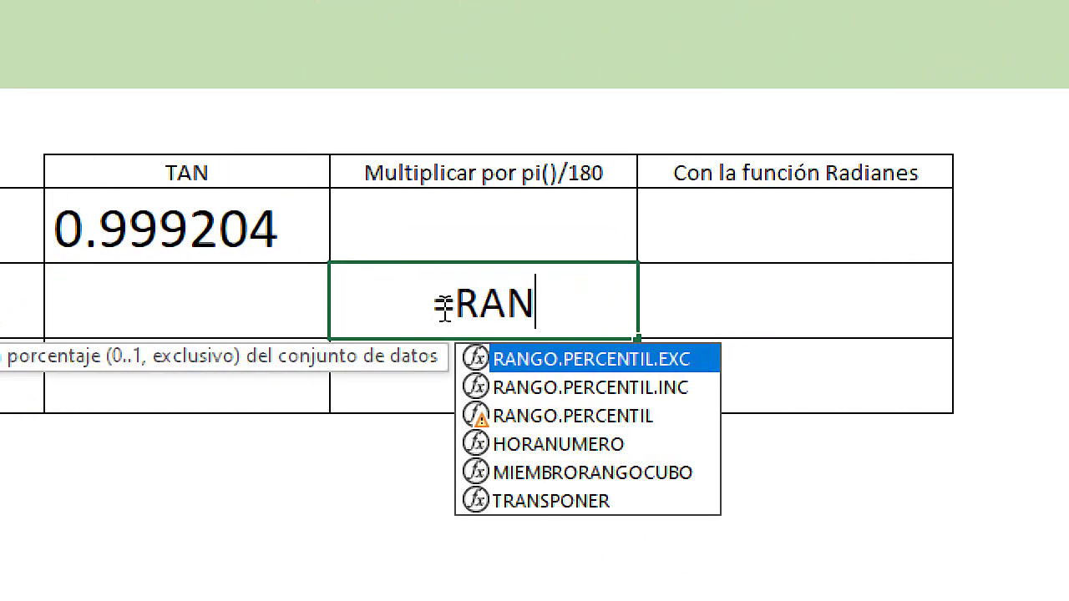
key(BackSpace)
key(BackSpace)
key(BackSpace)
text(TAN()
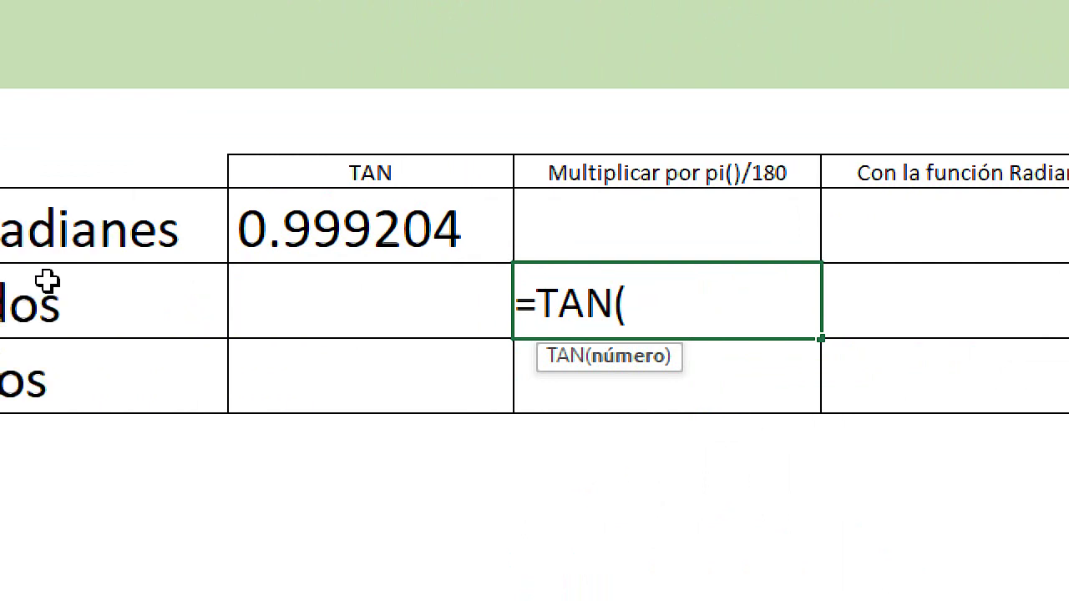
text(4)
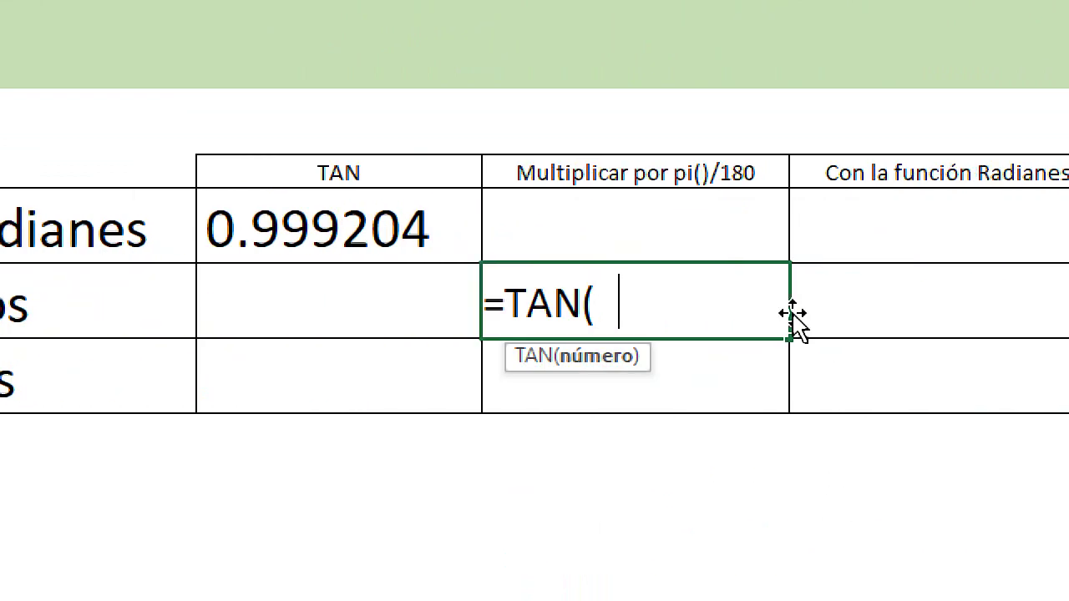
text(5)
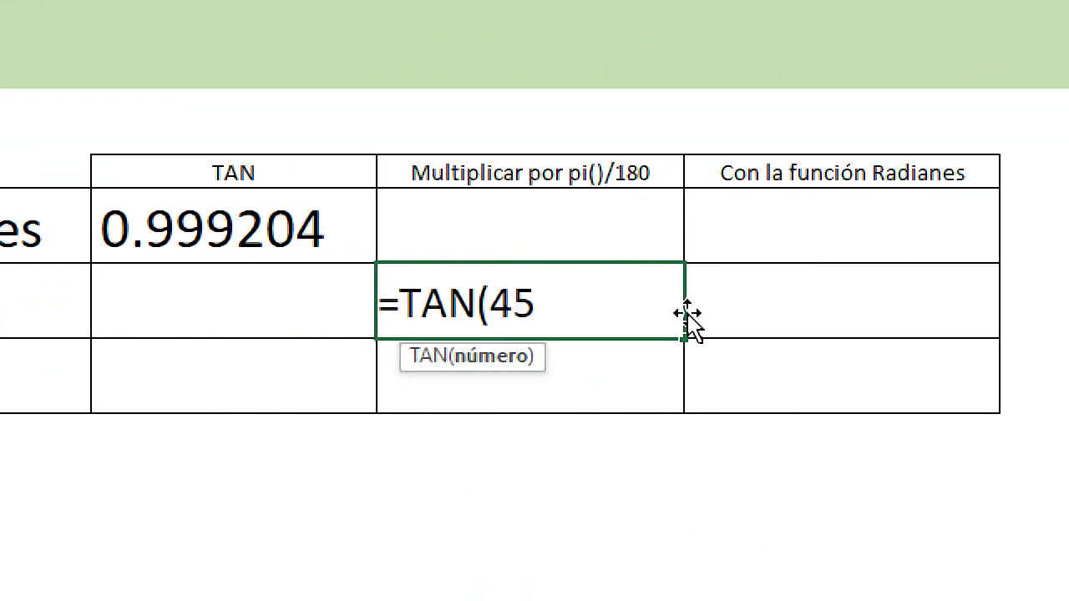
text(*)
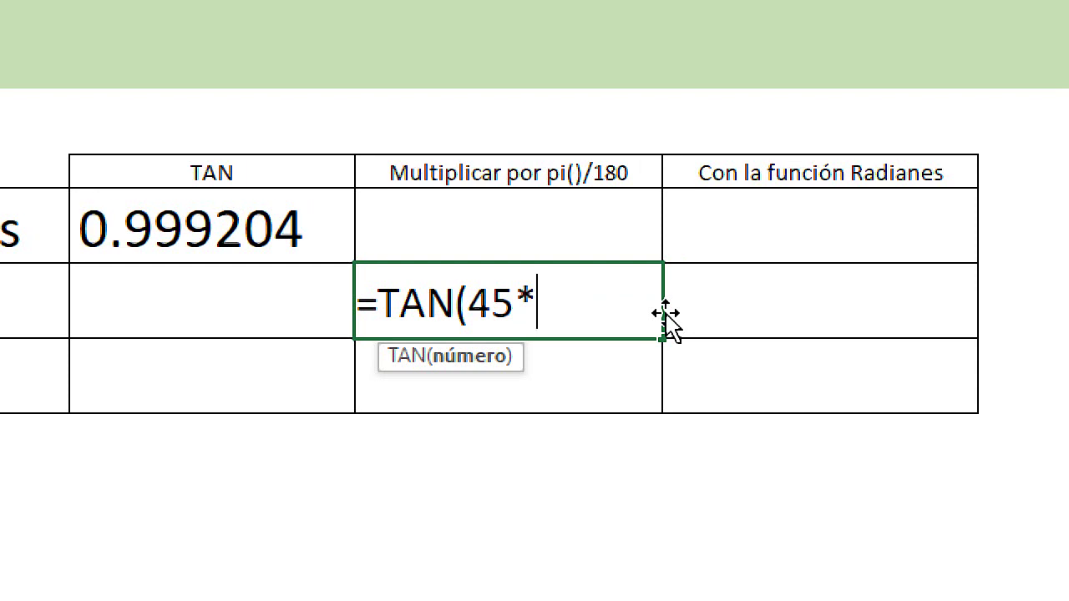
text(pi()/ )
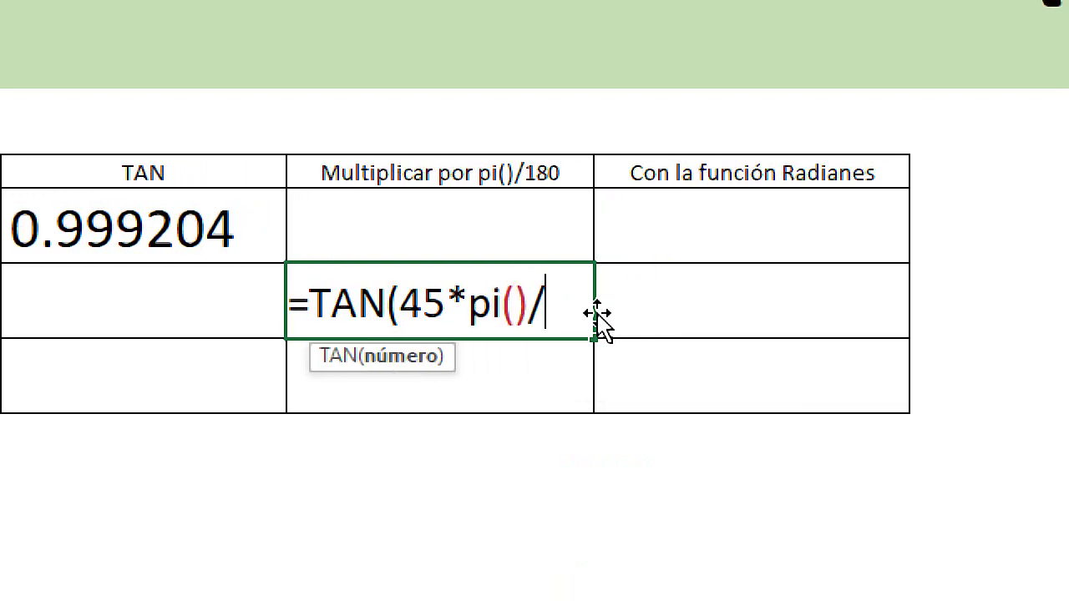
text(180)
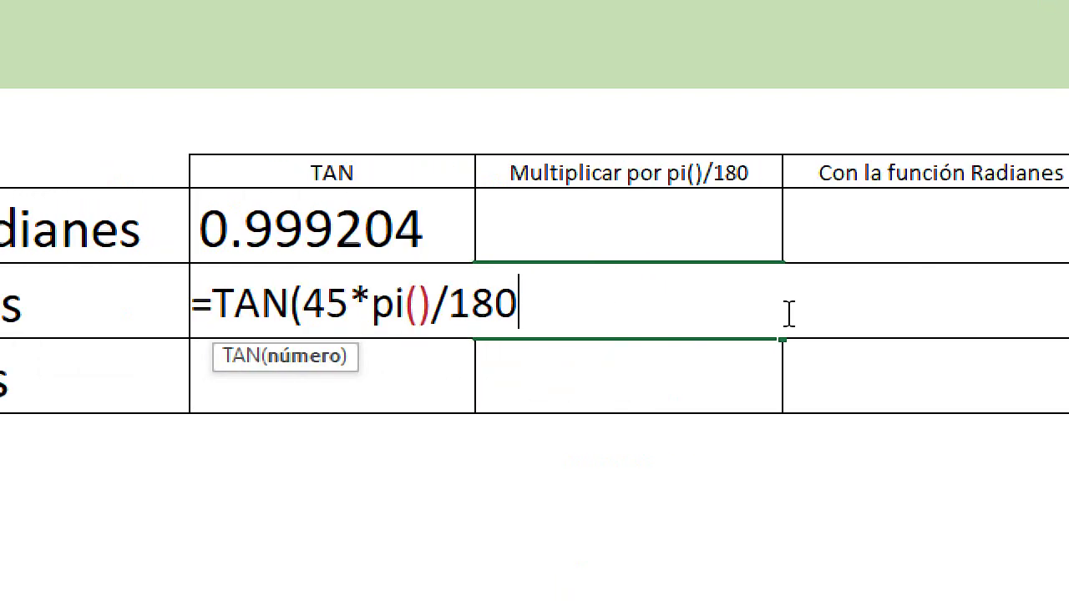
text())
key(Return)
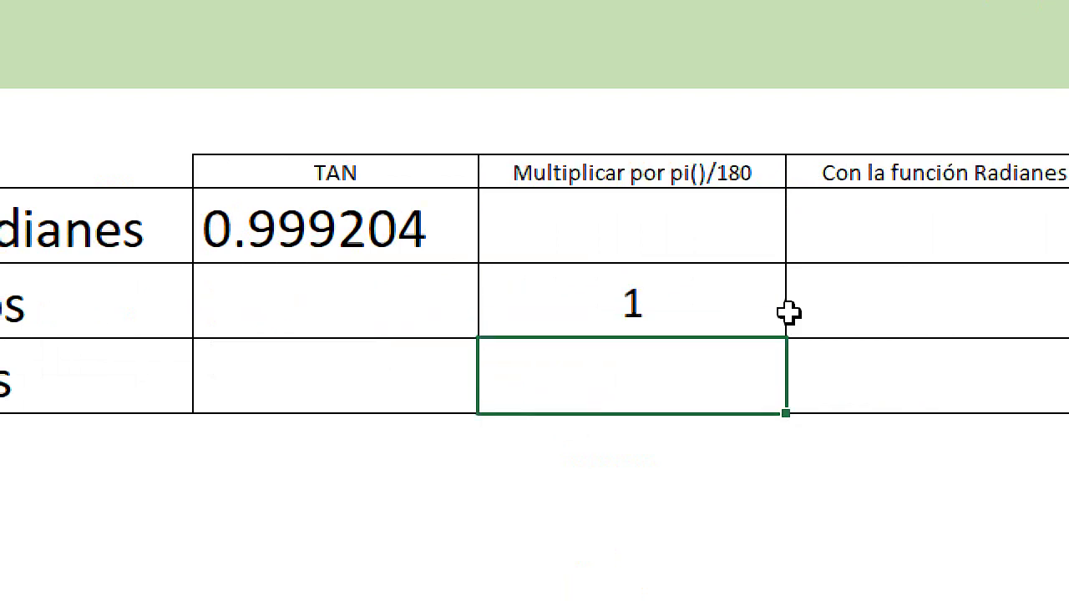
click(783, 313)
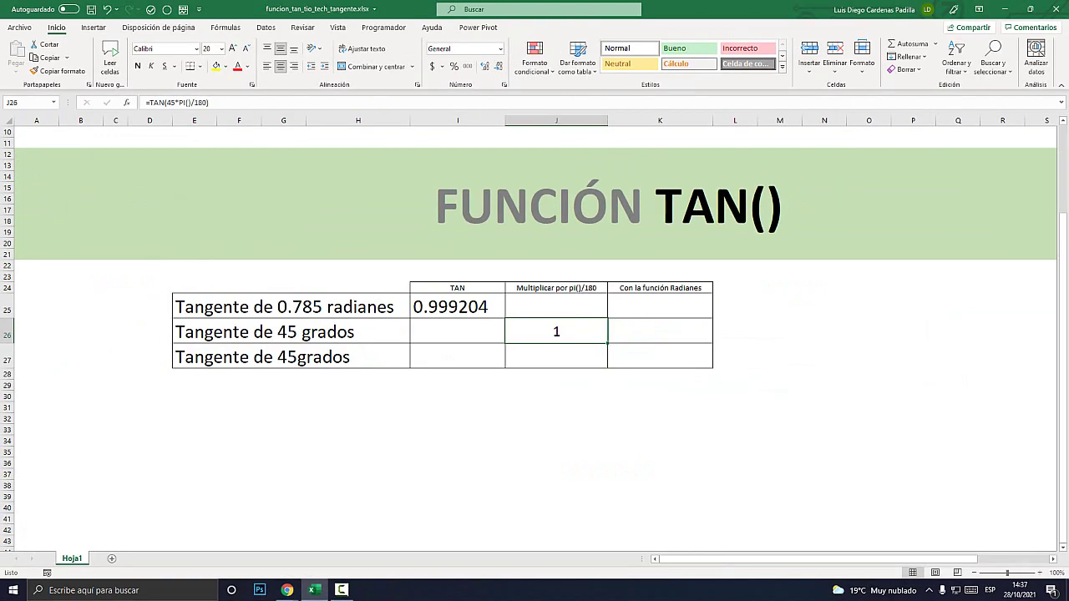
click(660, 356)
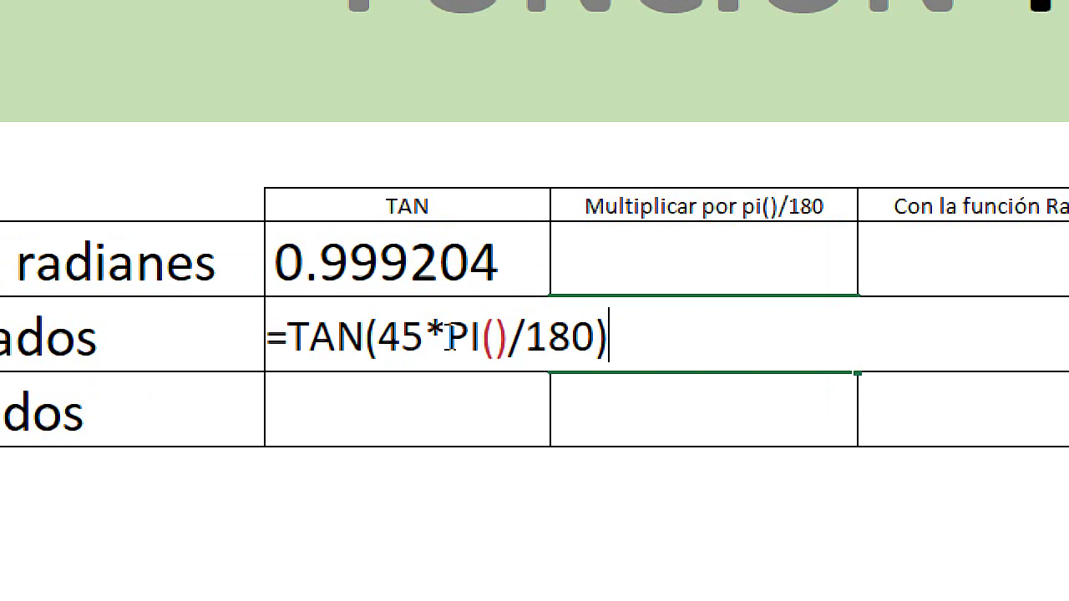
drag(471, 332, 587, 373)
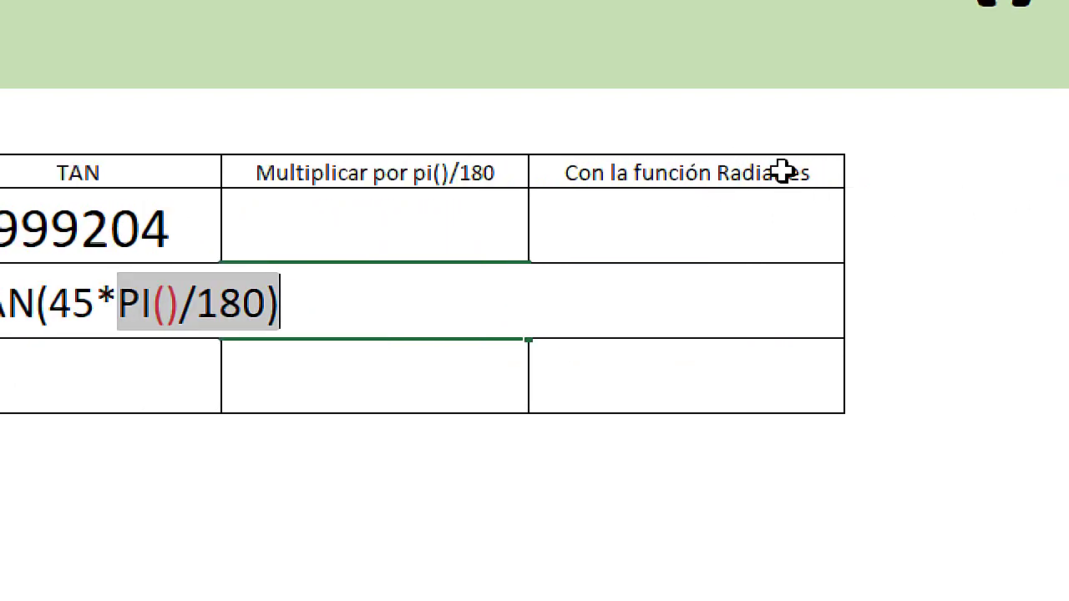
Enter =TAN(RADIANES(45)) in K27 using autocomplete, returning 1
key(ctrl+Return)
click(594, 363)
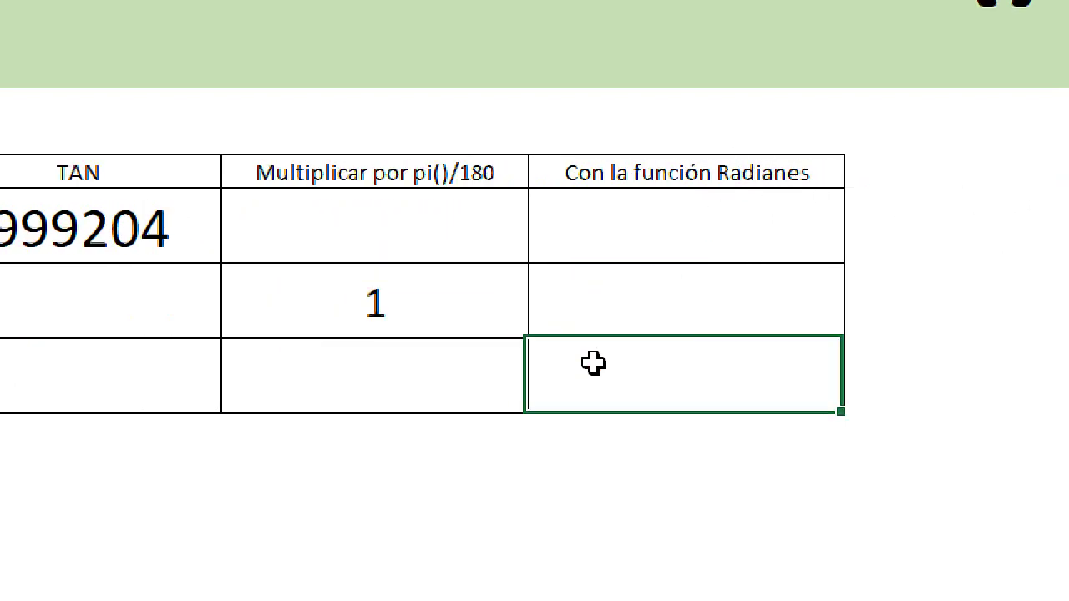
text(=)
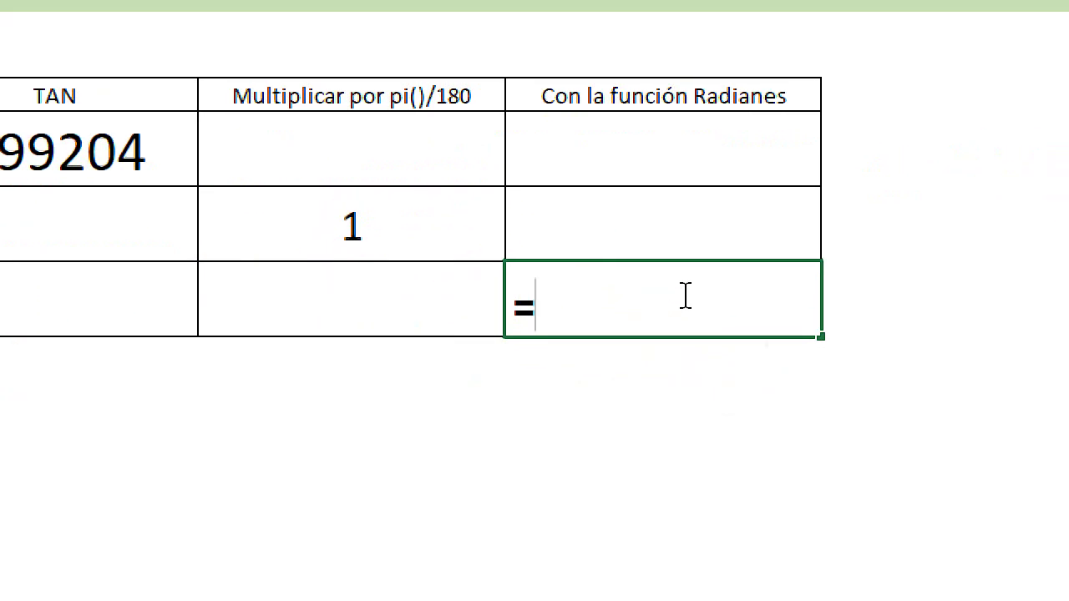
text(tan)
key(Tab)
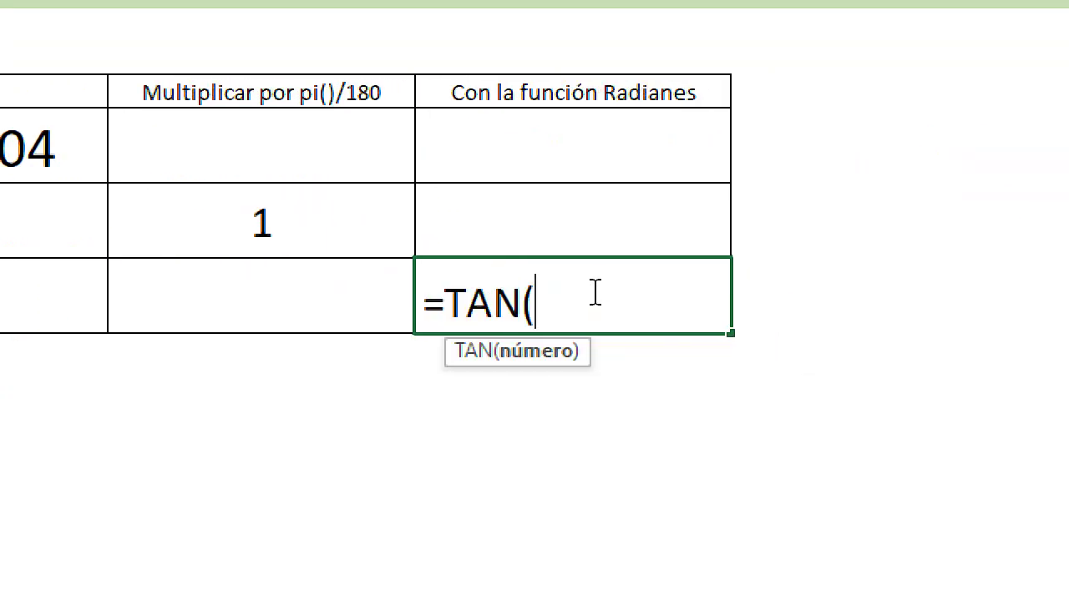
text(radi)
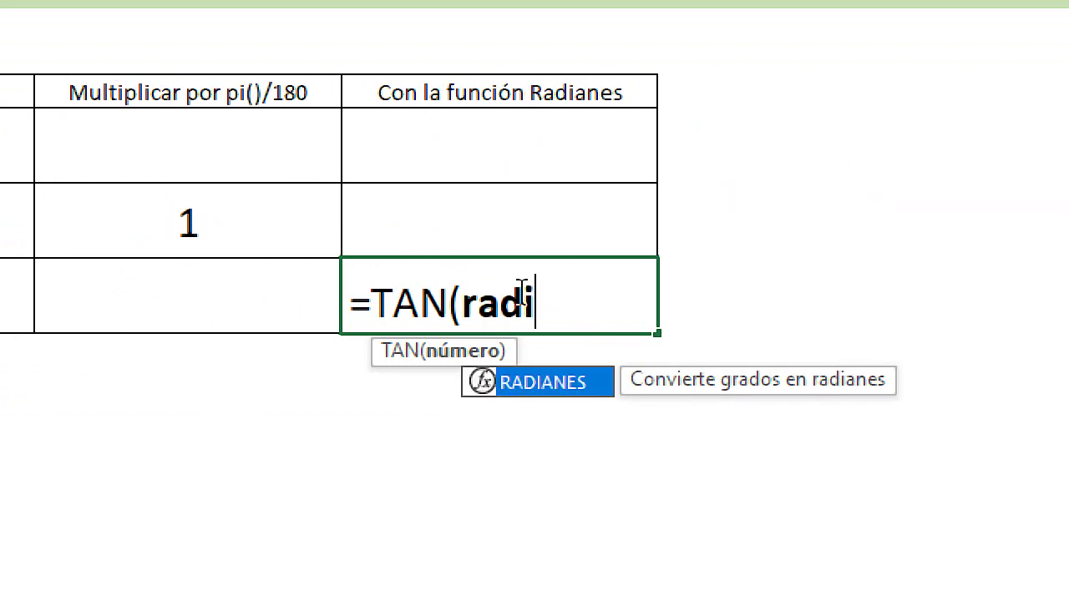
key(Tab)
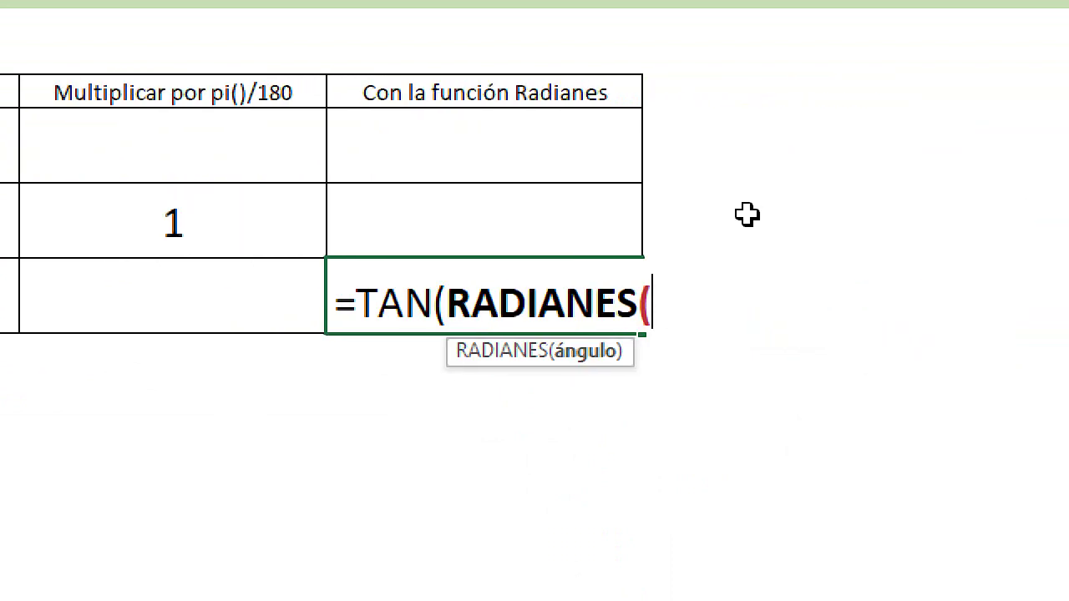
text(45)
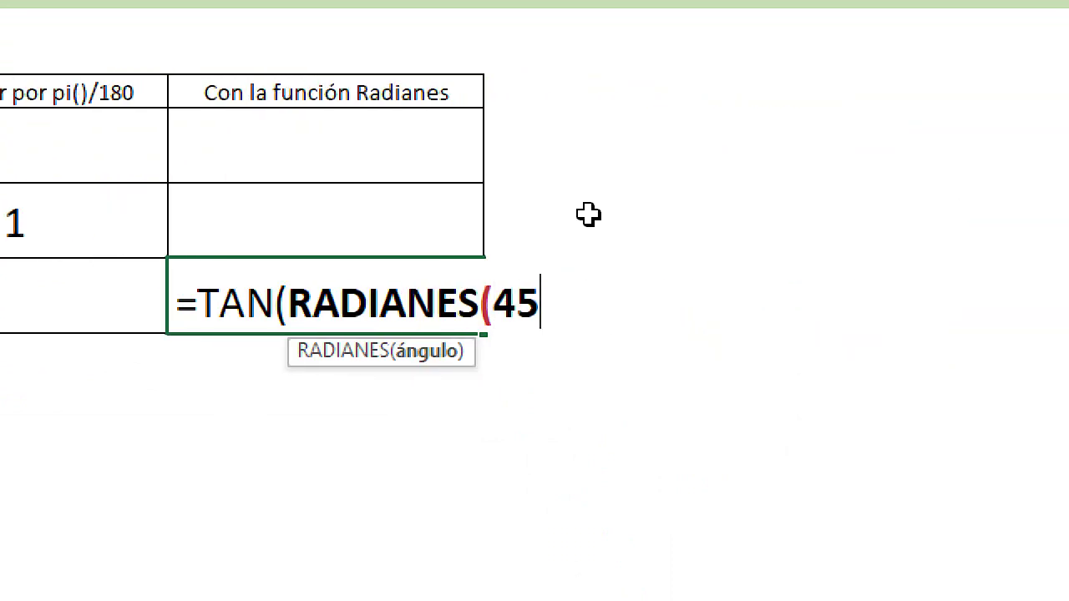
text())
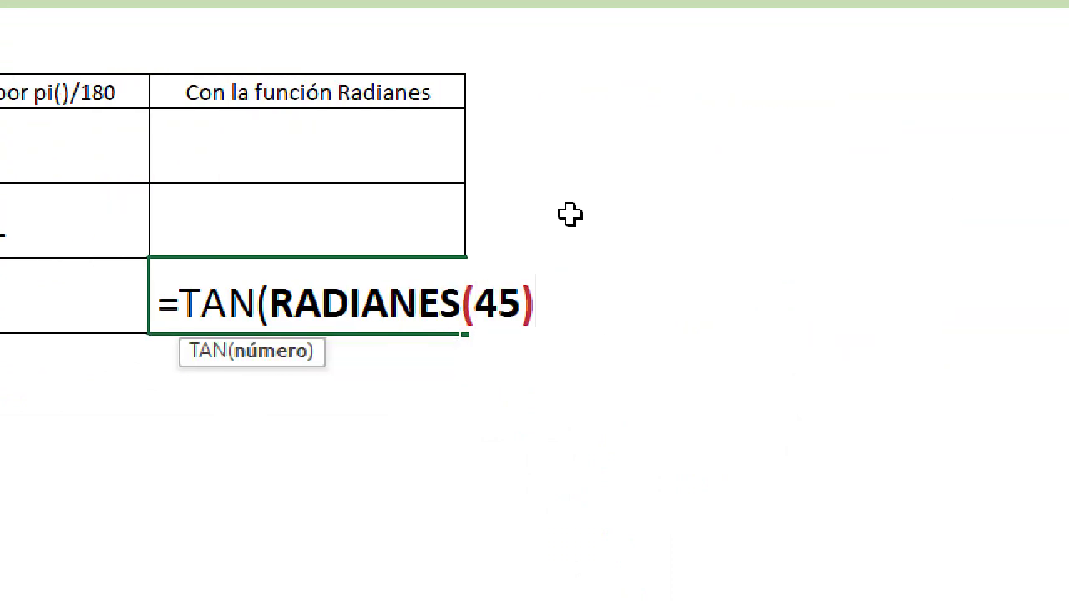
text())
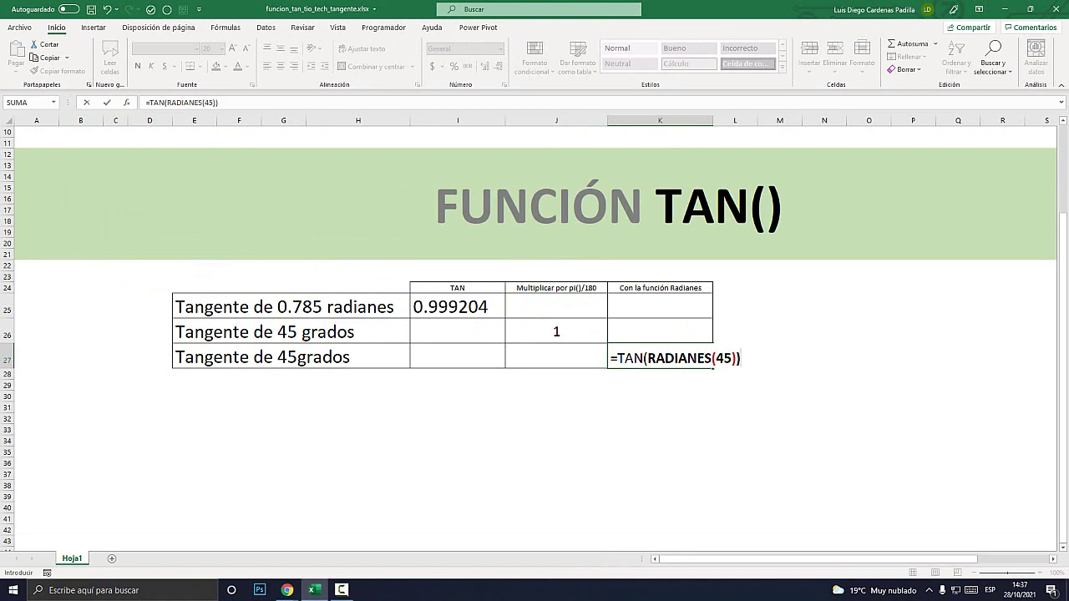
key(Return)
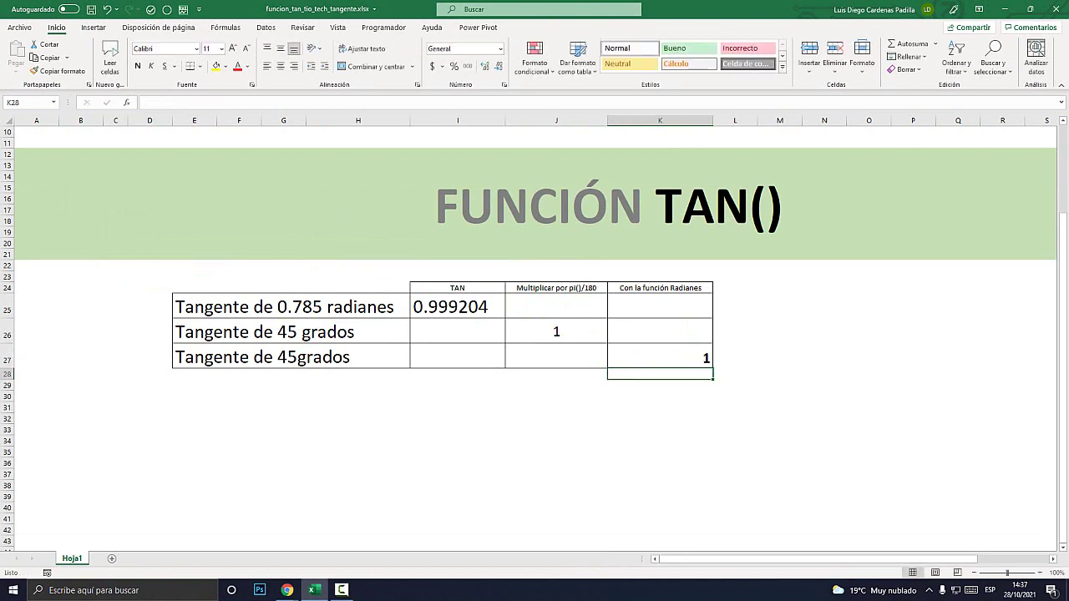
Review the RADIANES and PI()/180 formulas, leaving both unchanged
click(660, 356)
key(super+plus)
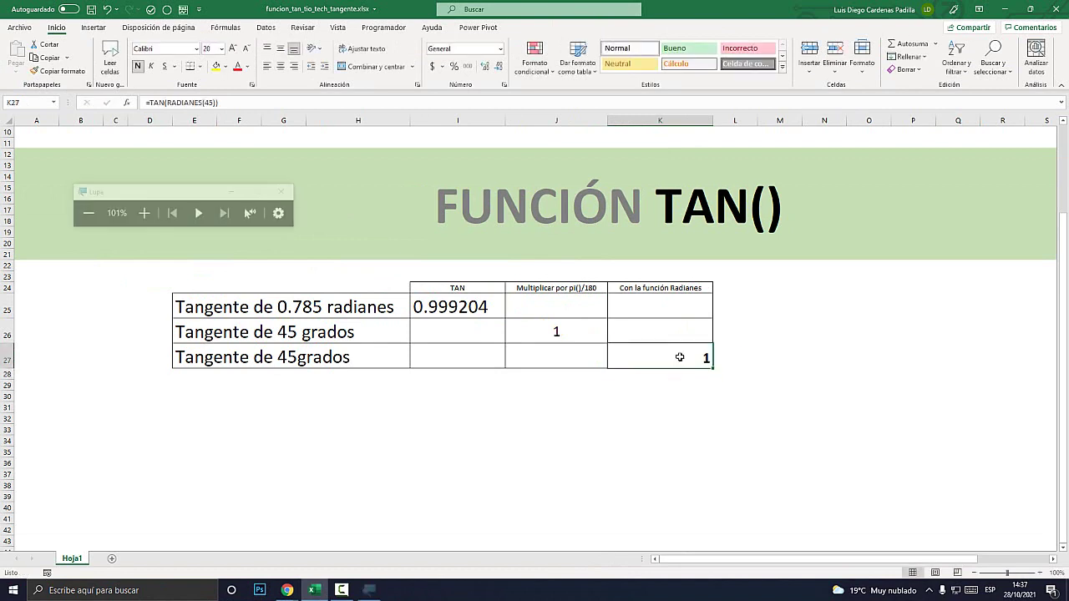
double_click(680, 358)
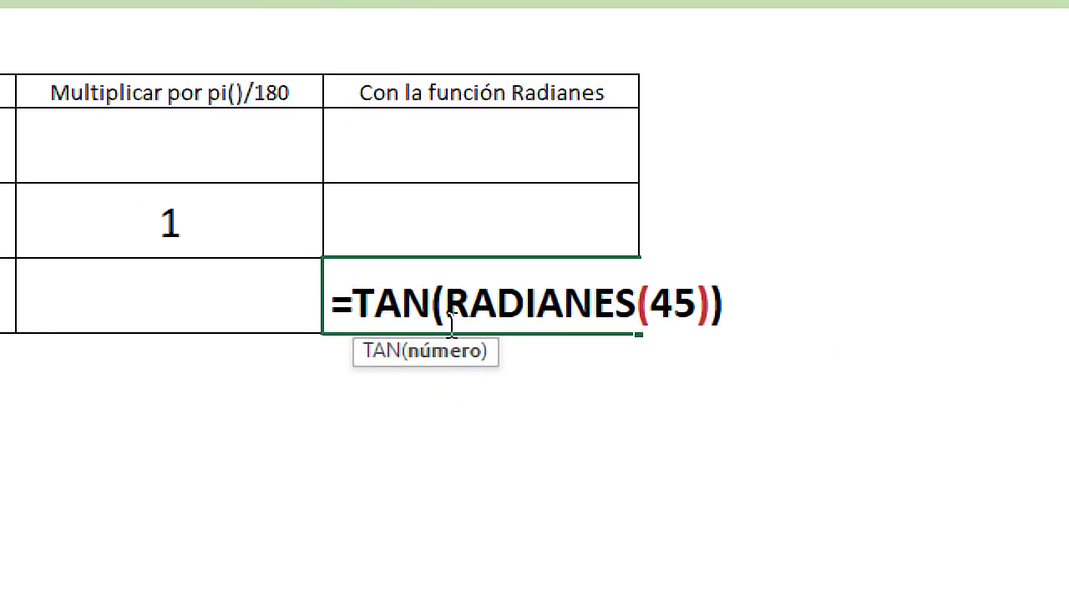
drag(447, 310, 637, 292)
key(Escape)
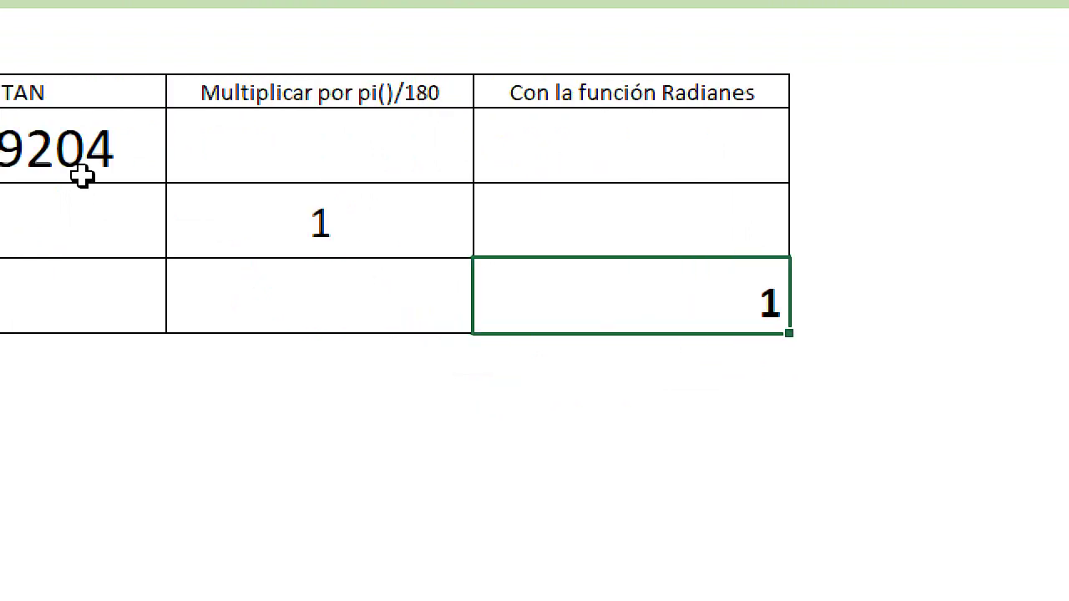
double_click(410, 218)
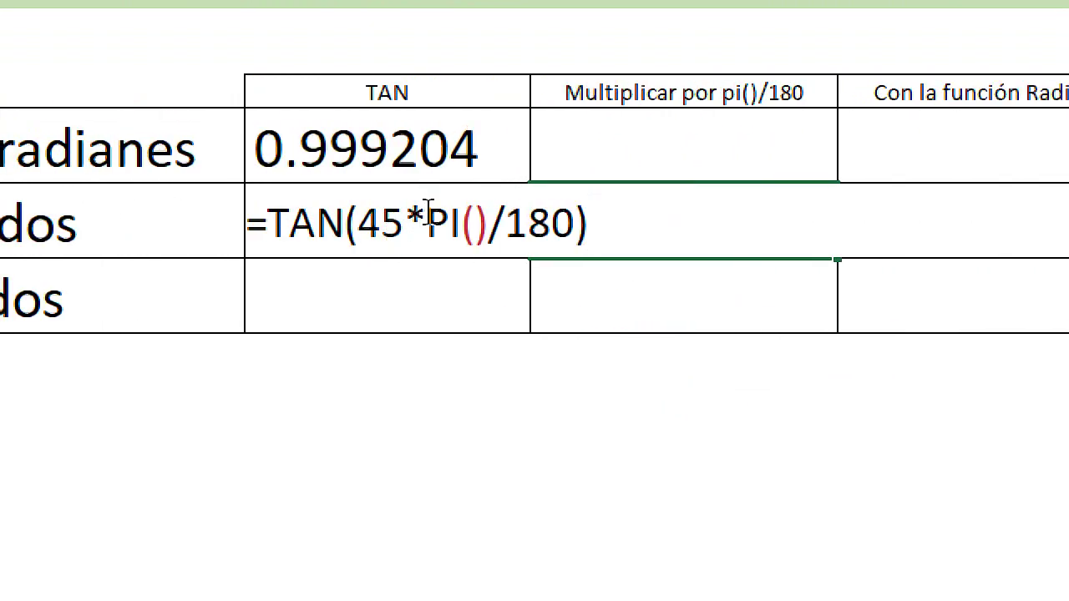
drag(426, 224, 502, 224)
click(652, 301)
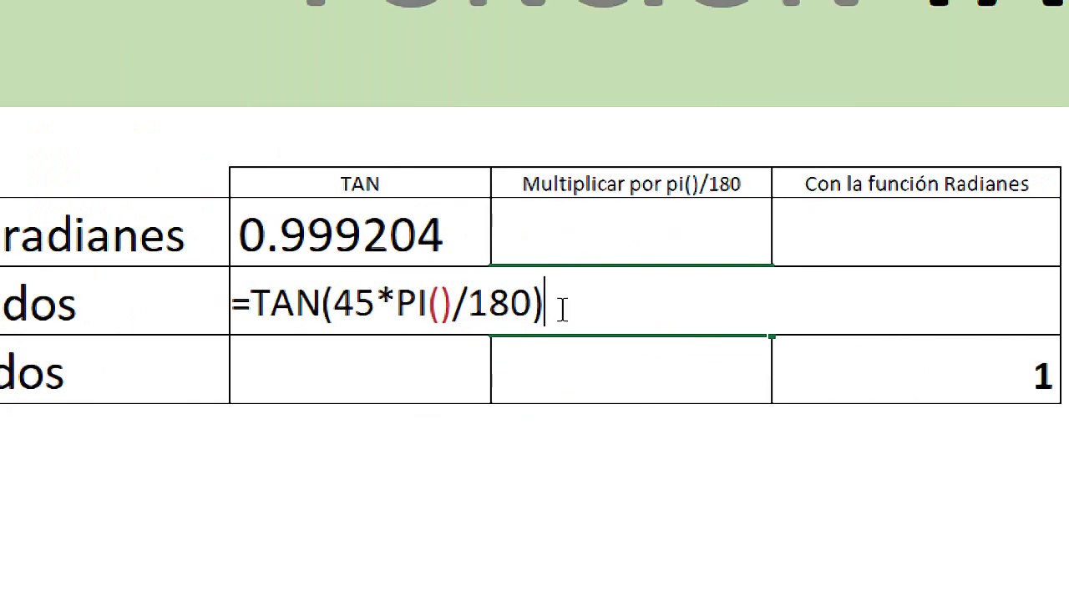
key(Escape)
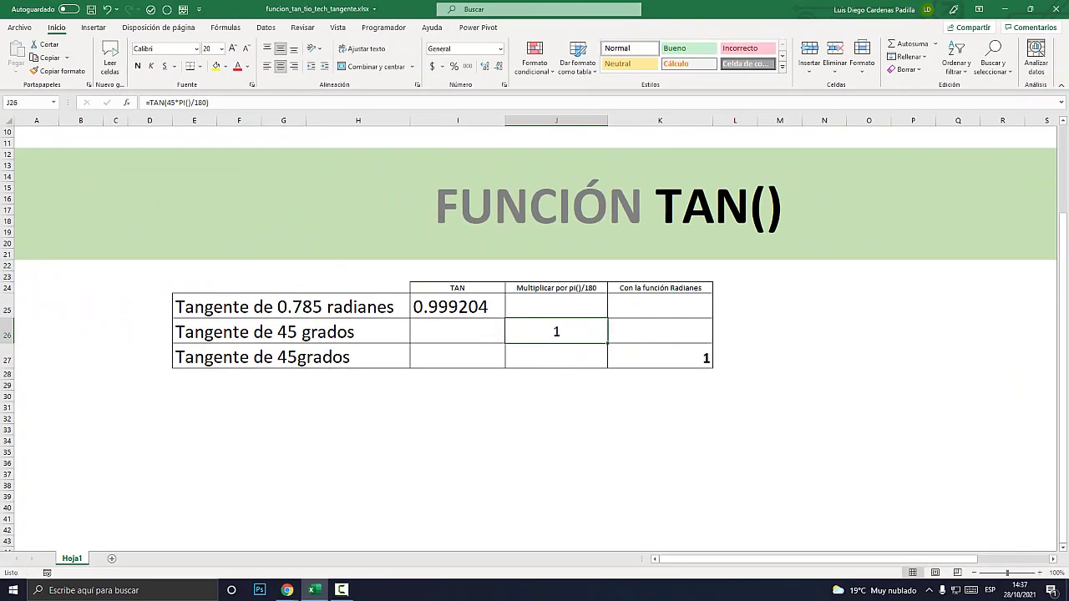